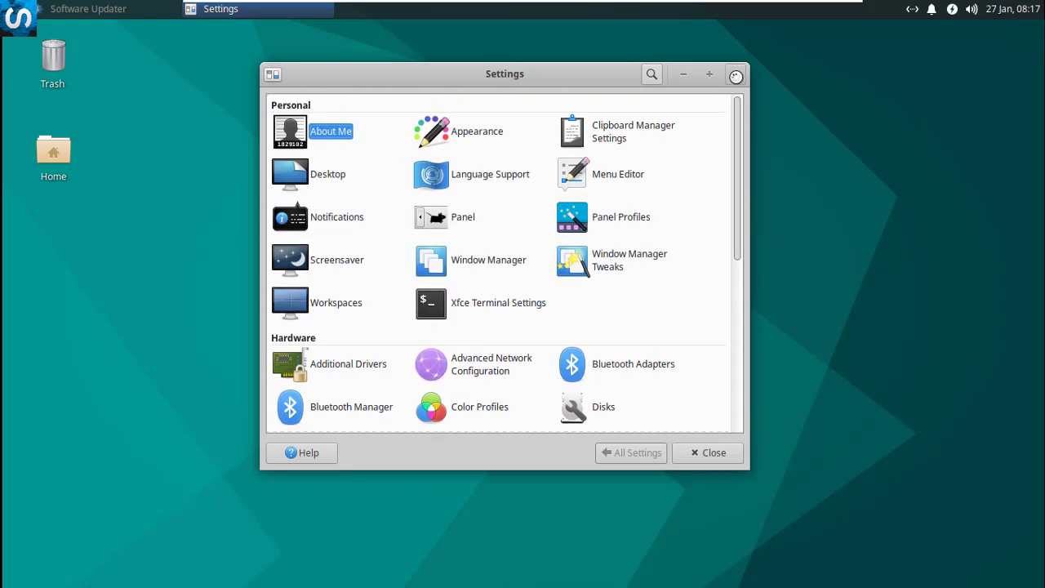
Close Settings and preview the calendar, volume and power manager tray menus
left_click(734, 73)
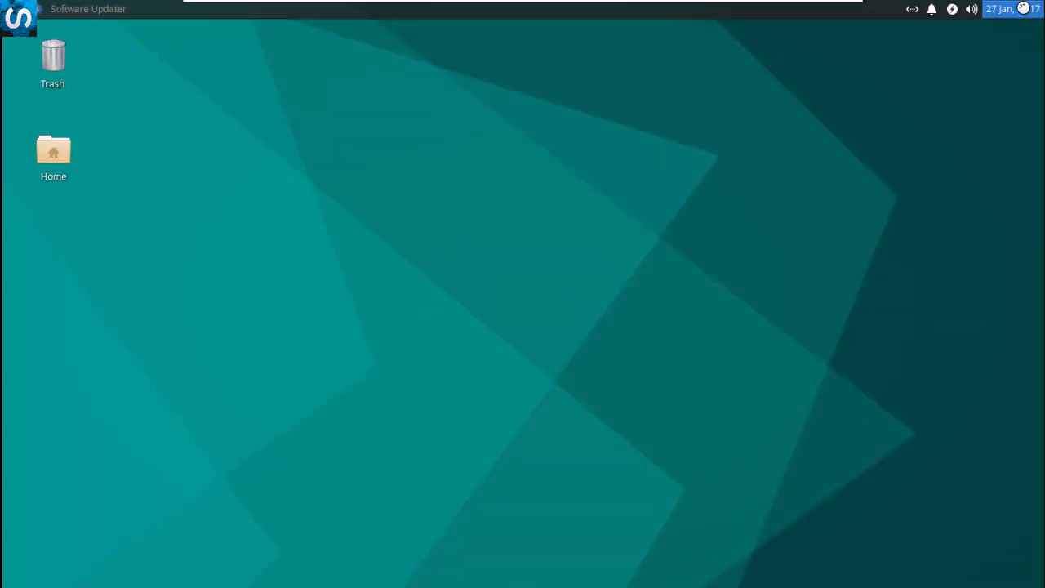
left_click(1024, 8)
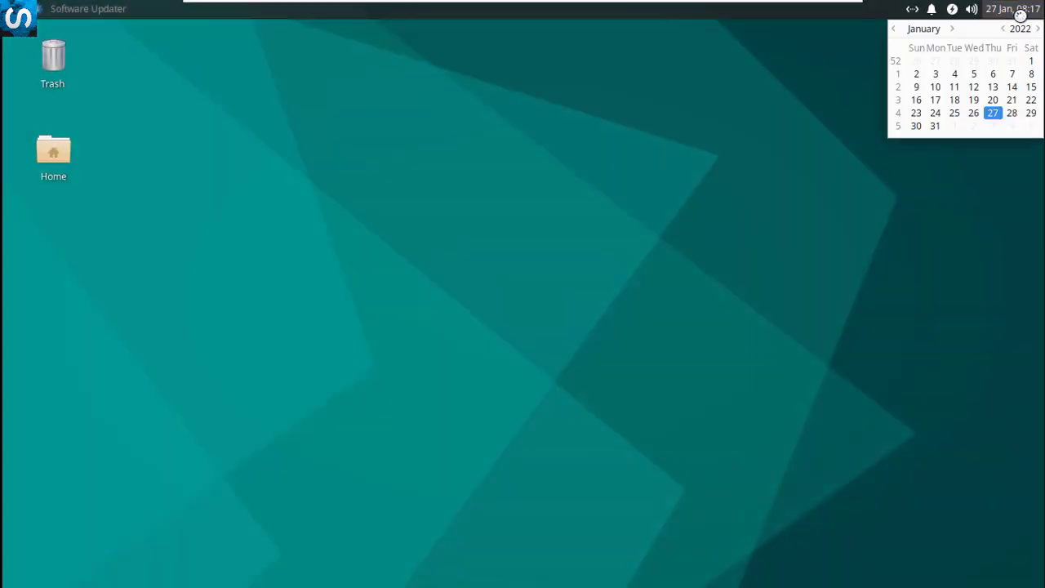
left_click(975, 9)
left_click(975, 9)
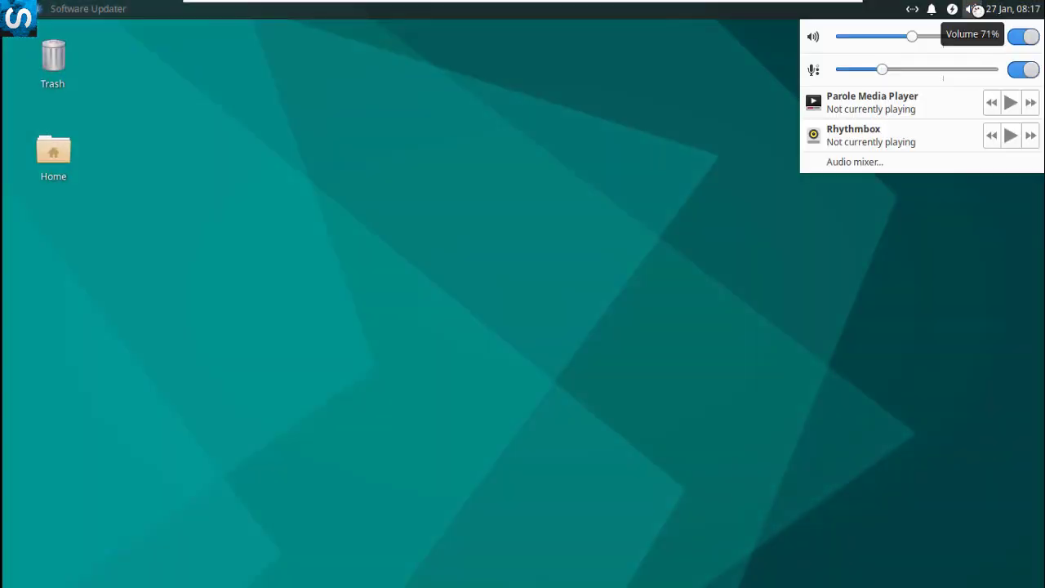
left_click(952, 9)
left_click(953, 10)
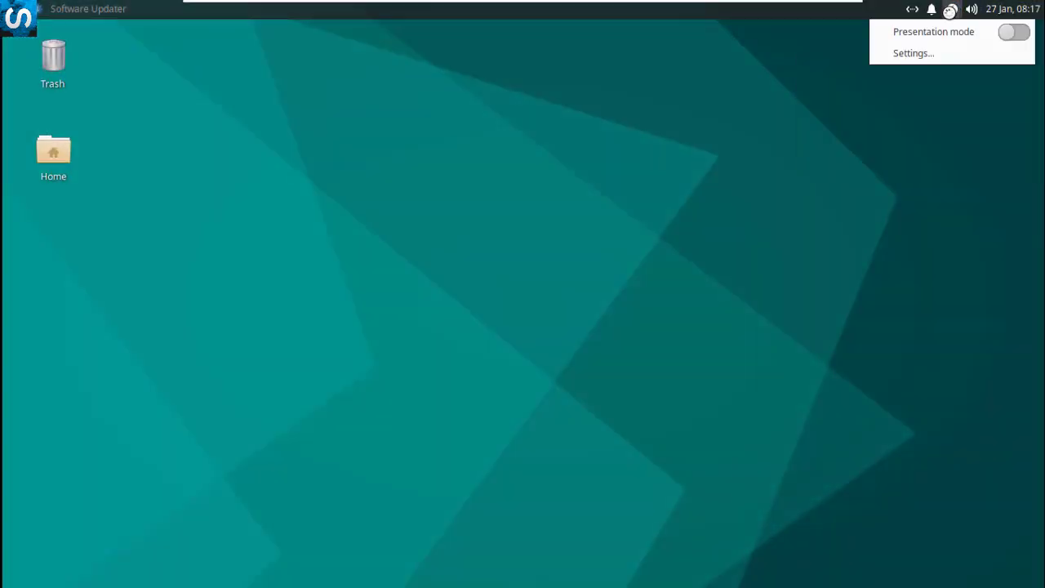
left_click(932, 9)
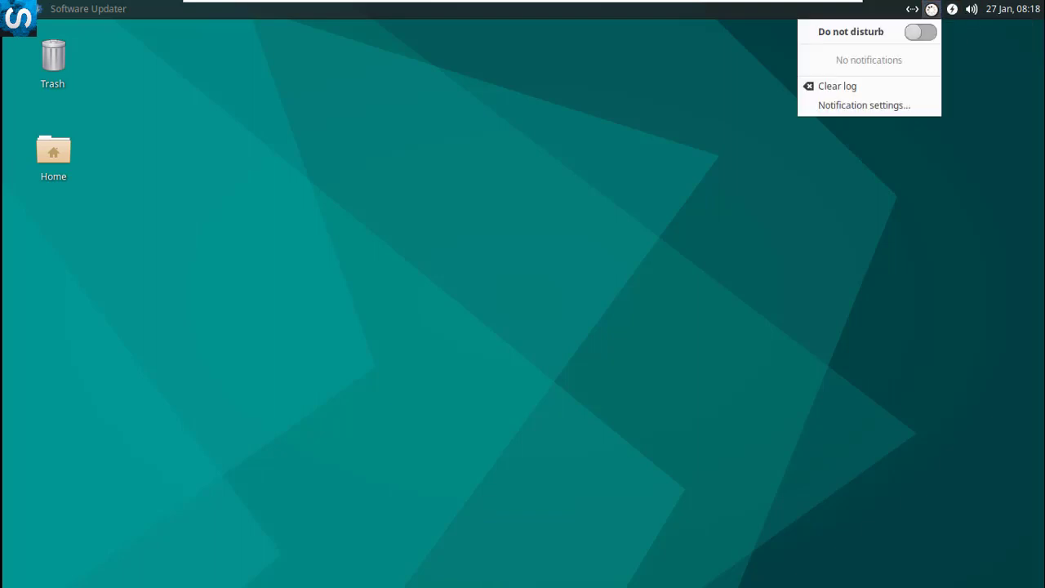
Check the notifications and network menus, then open Home and centre its window
left_click(932, 9)
left_click(911, 9)
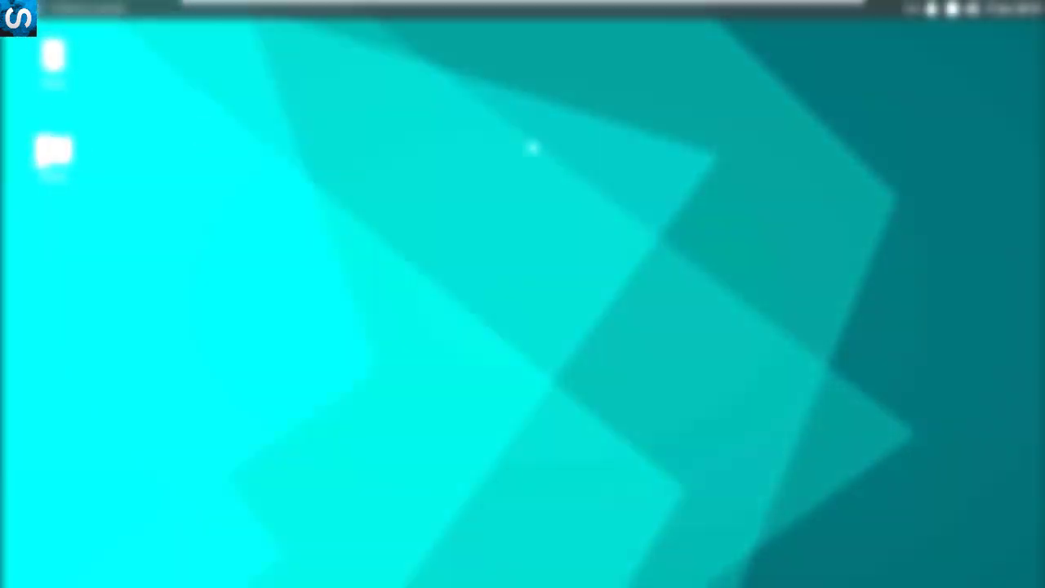
double_click(52, 150)
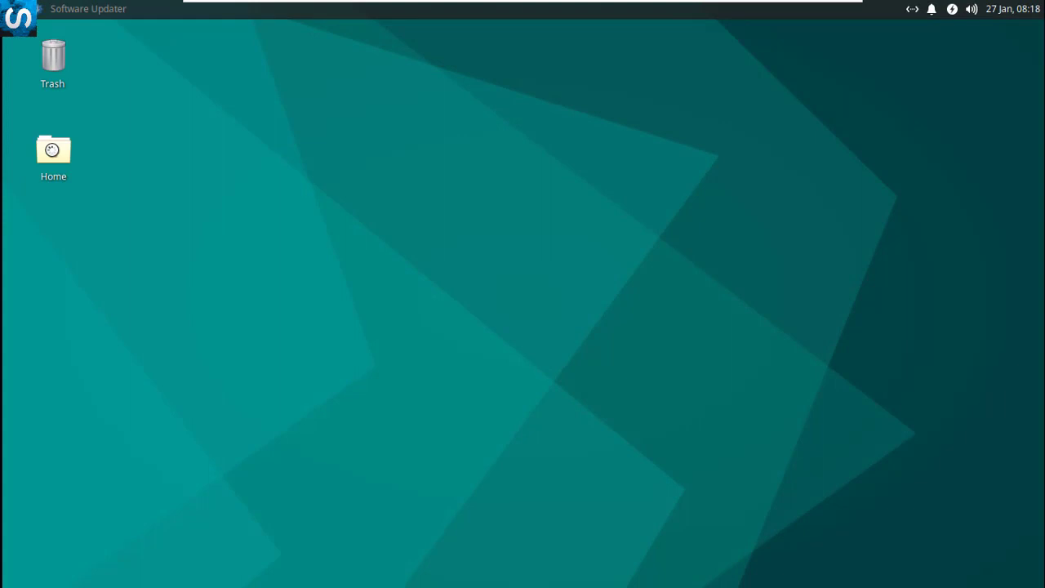
left_click_drag(175, 37, 508, 58)
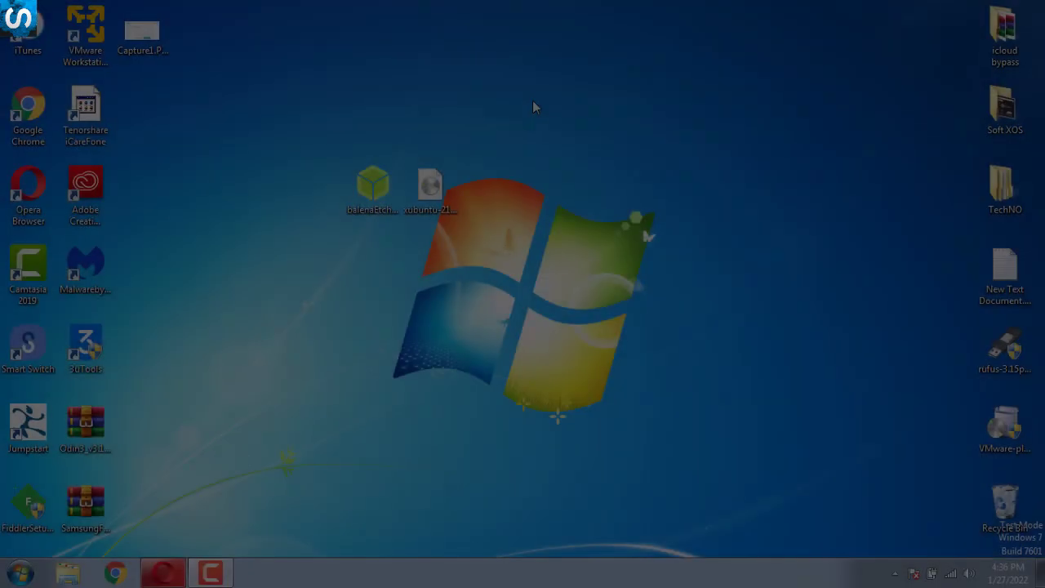
Launch balenaEtcher from the desktop and allow it to run
left_click_drag(532, 100, 264, 315)
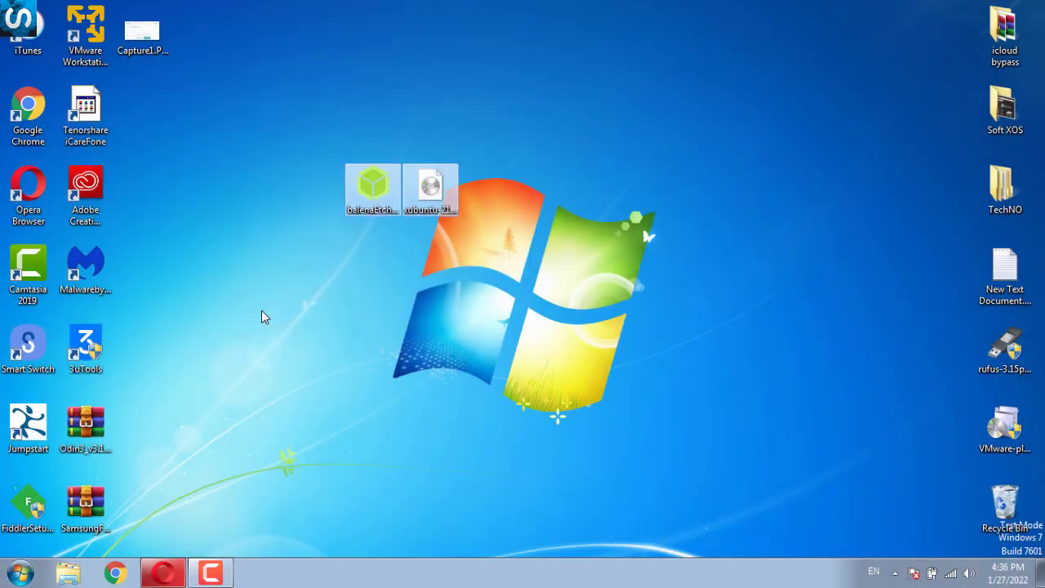
left_click(382, 196)
left_click(437, 200, "ctrl")
left_click(437, 200)
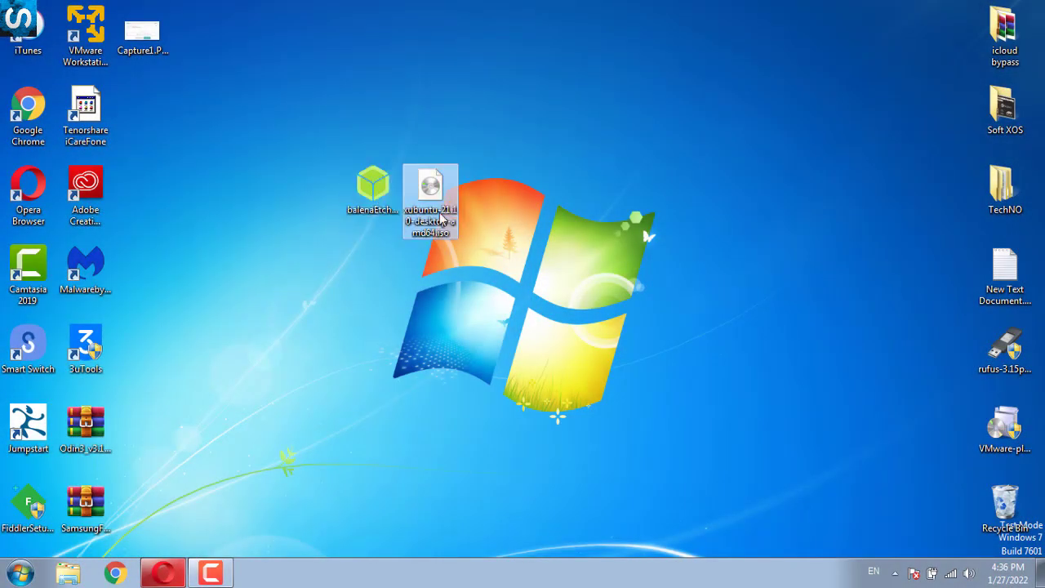
left_click(372, 186)
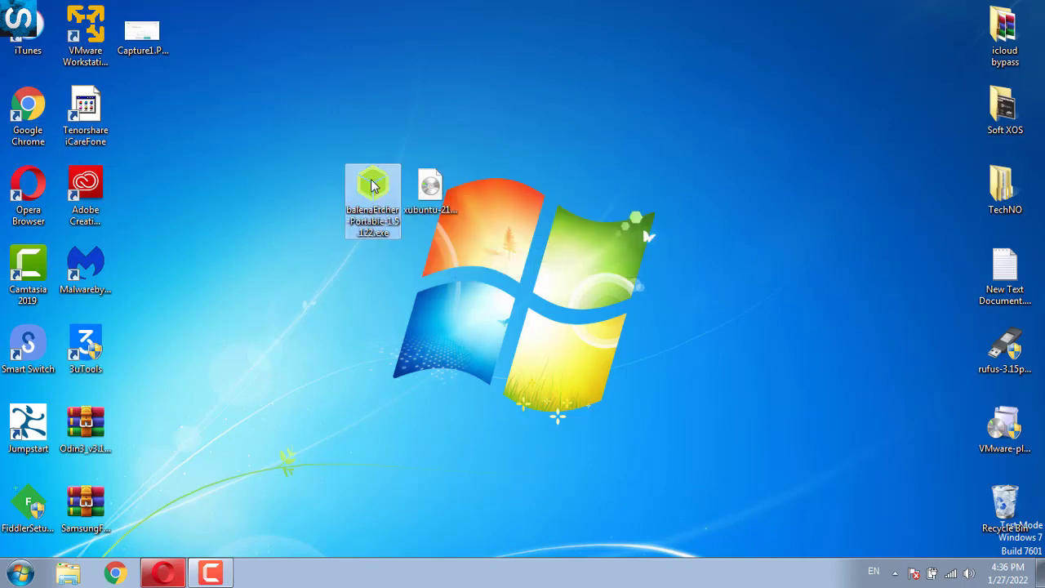
double_click(372, 186)
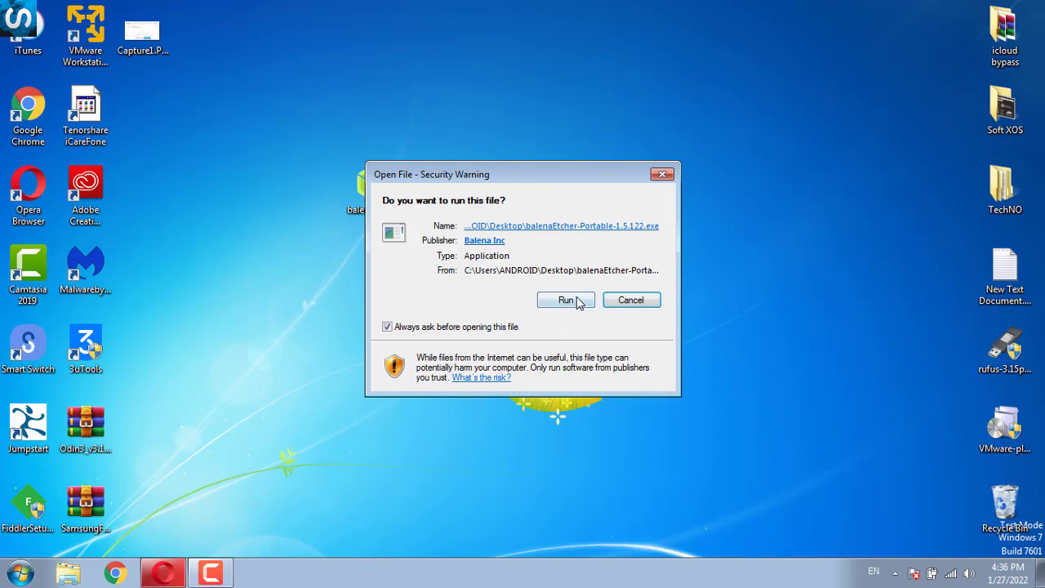
left_click(577, 298)
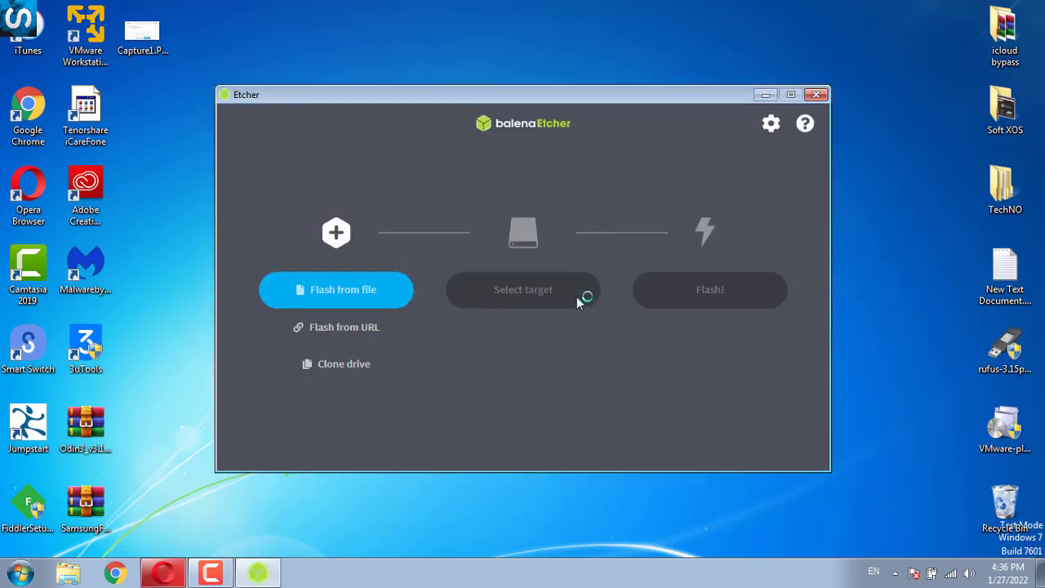
Load xubuntu-21.10-desktop-amd64.iso from the Desktop as the image to flash
left_click(361, 295)
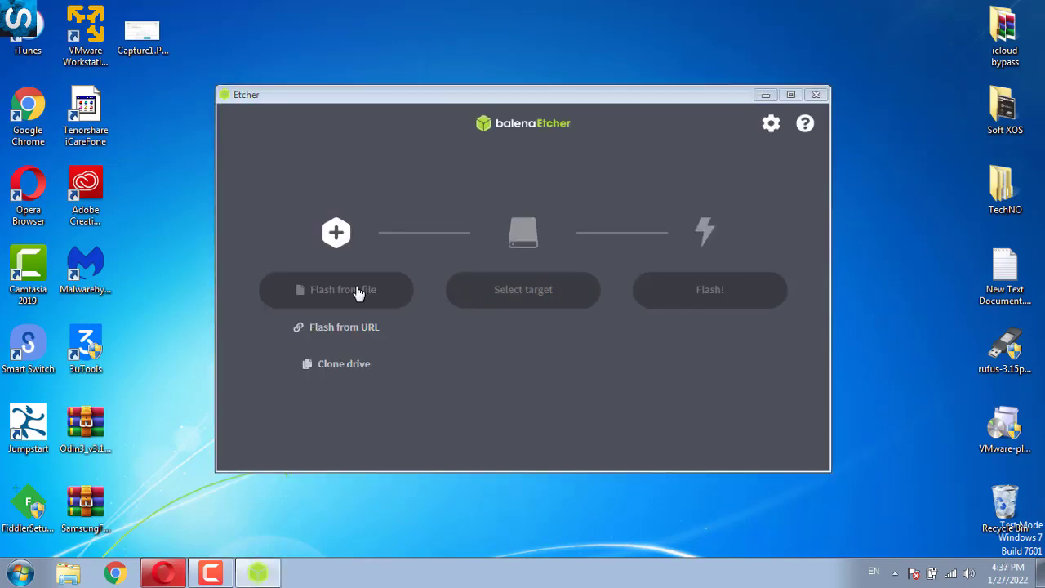
left_click(312, 212)
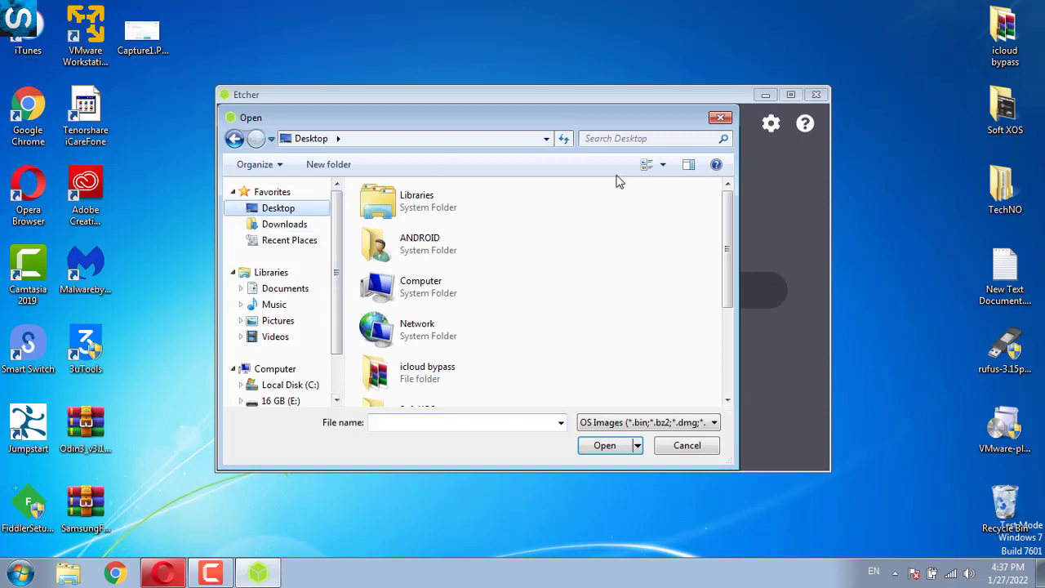
left_click_drag(730, 282, 730, 373)
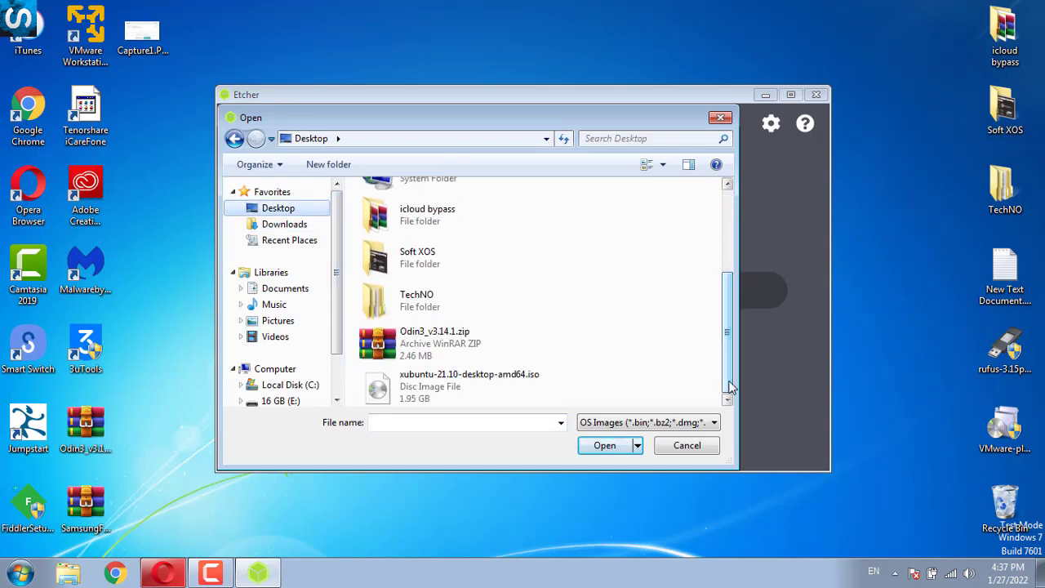
double_click(487, 398)
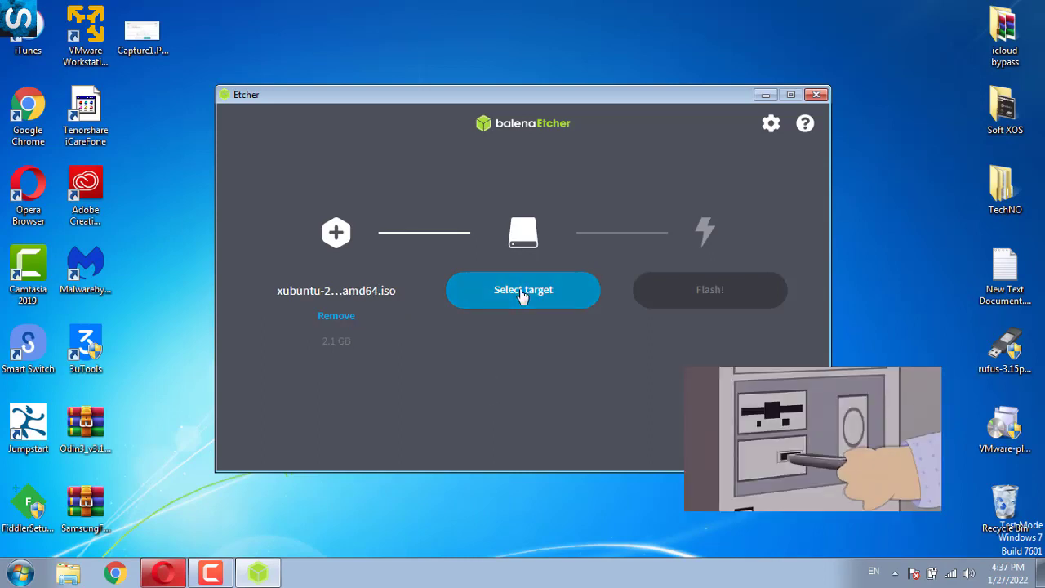
Choose the SanDisk Ultra USB Device as the flash target
left_click(490, 296)
left_click(390, 248)
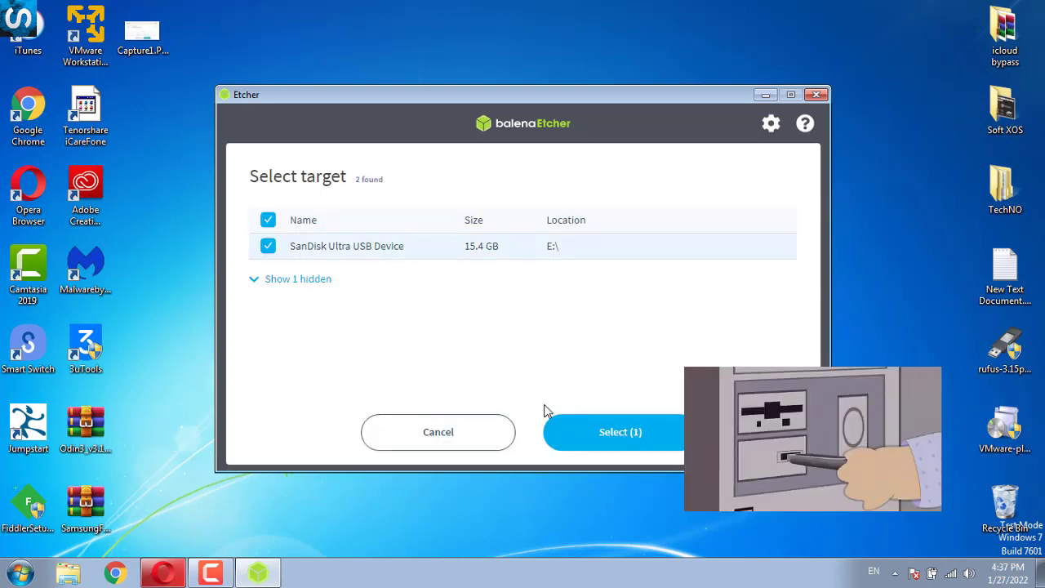
left_click(595, 435)
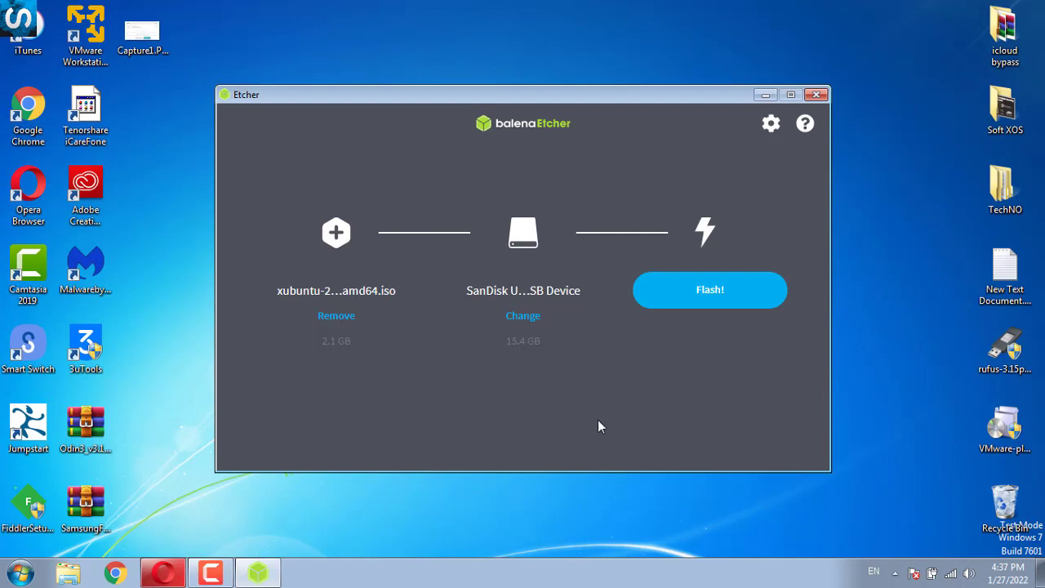
Flash the Xubuntu image to the USB drive and close Etcher once complete
left_click(706, 290)
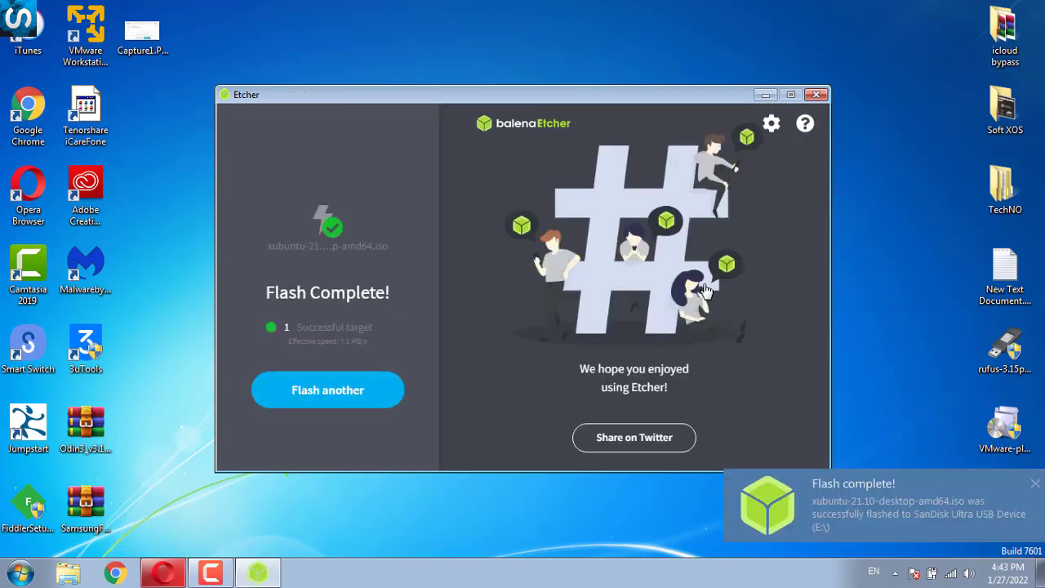
left_click(814, 96)
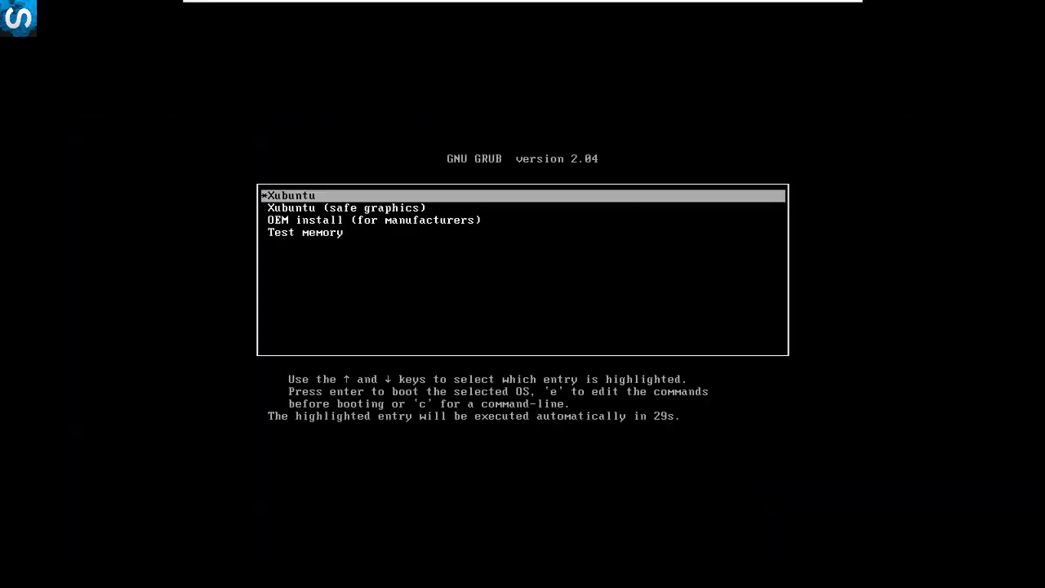
Boot the highlighted Xubuntu entry from the GRUB menu
key("Return")
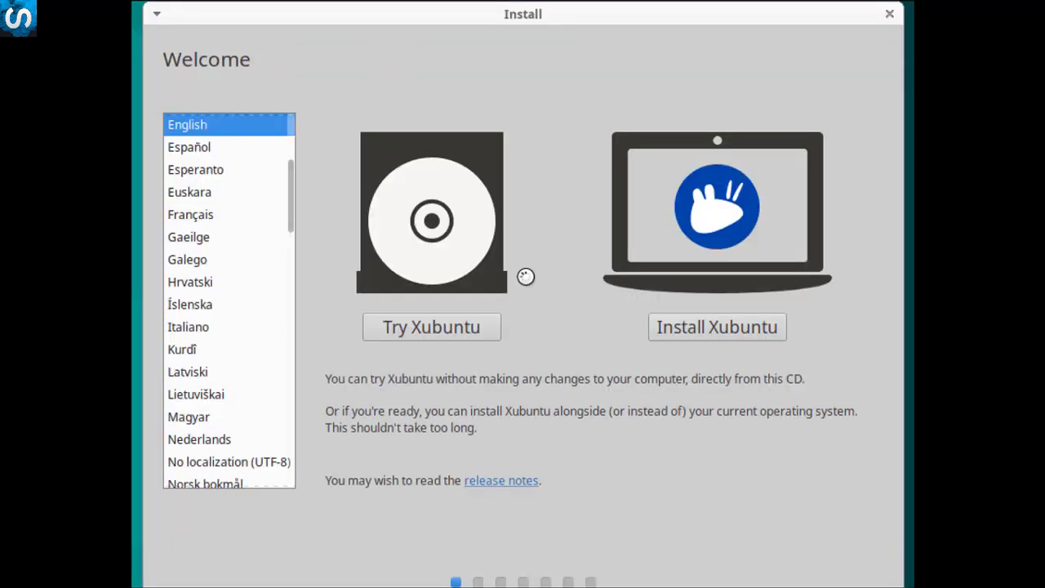
Start the live session with Try Xubuntu and launch the Install Xubuntu 21.10 icon
left_click(449, 327)
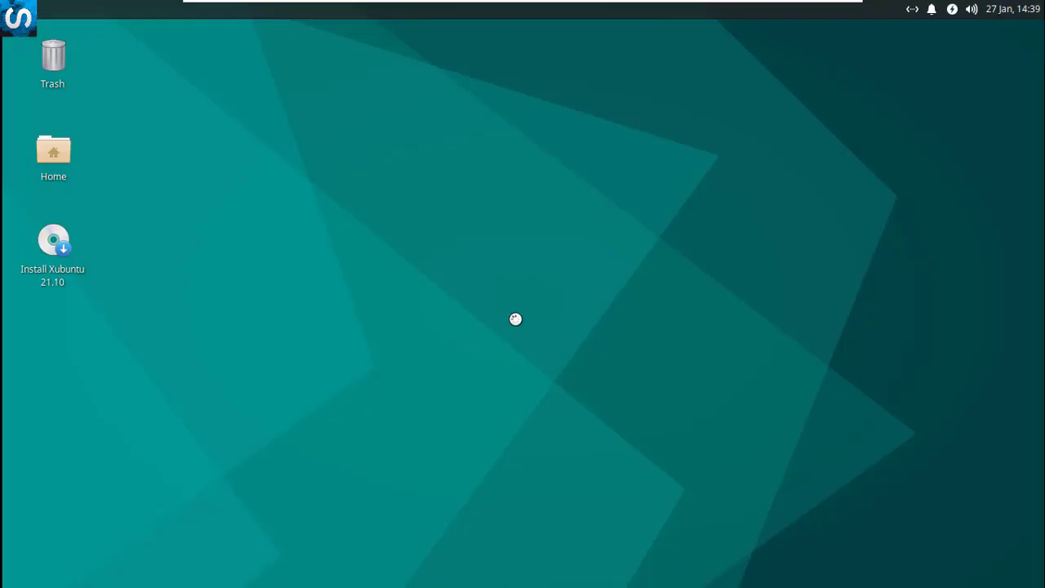
left_click(53, 237)
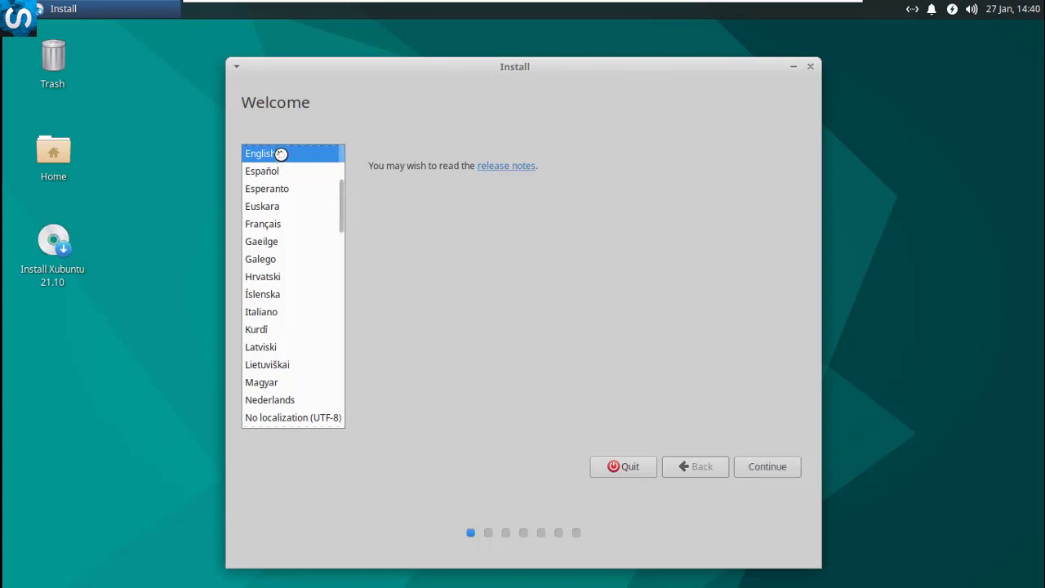
Accept English and the English (US) keyboard, and enable third-party software installation
left_click(777, 466)
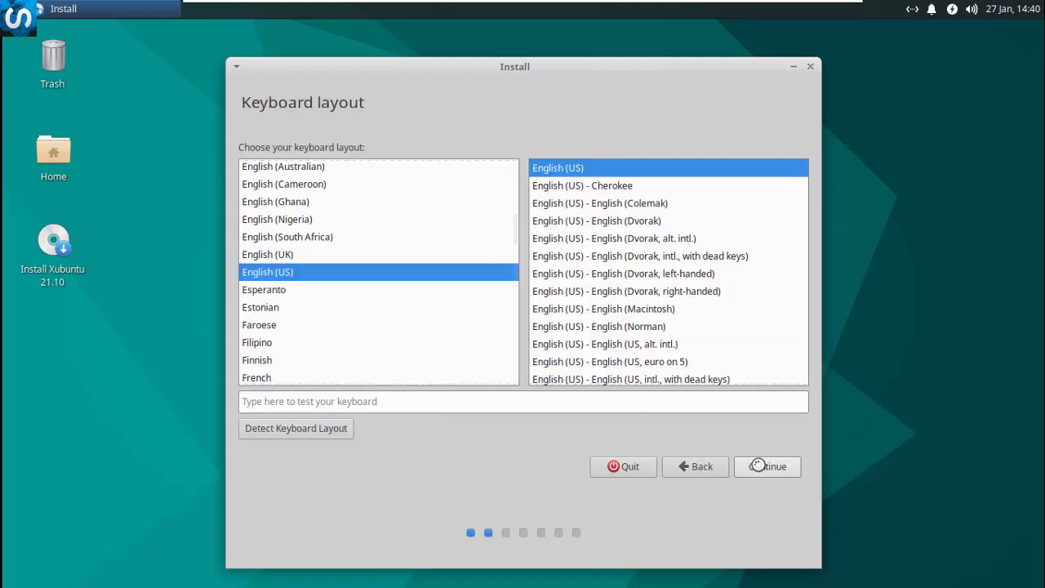
left_click(759, 465)
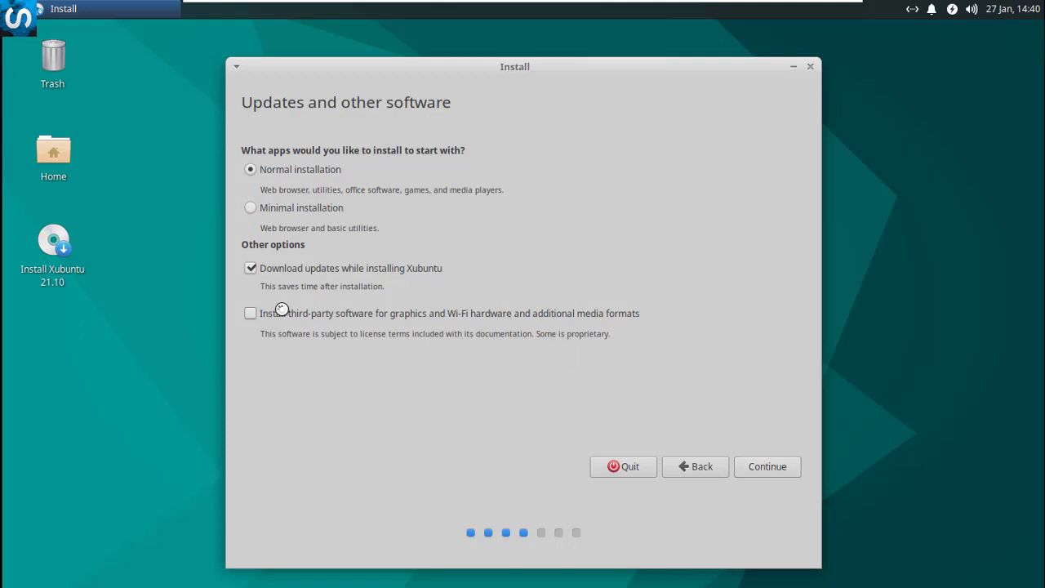
left_click(254, 314)
left_click(753, 470)
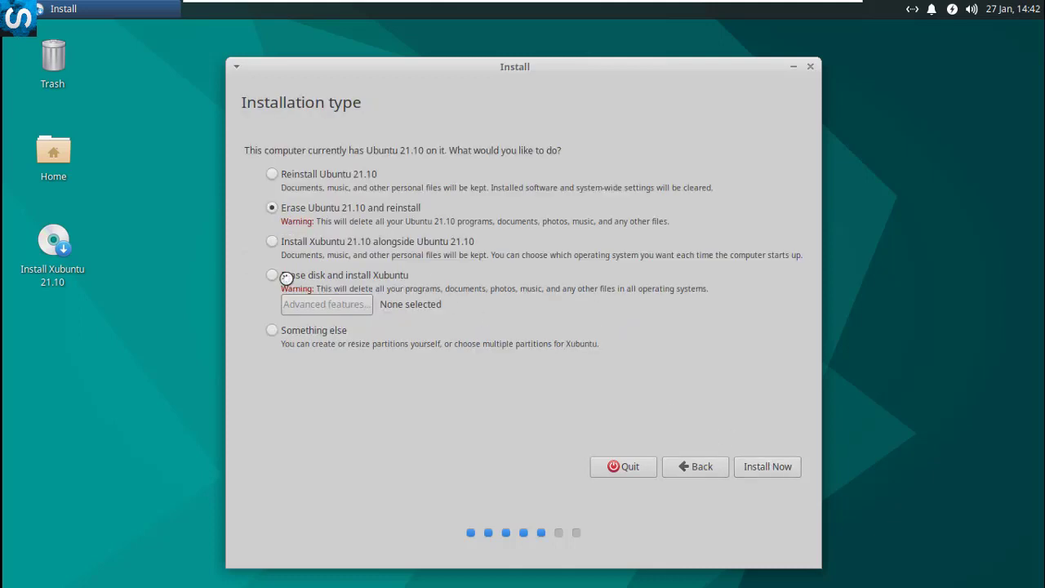
Choose Erase disk and install Xubuntu, then approve writing the partition changes
left_click(286, 277)
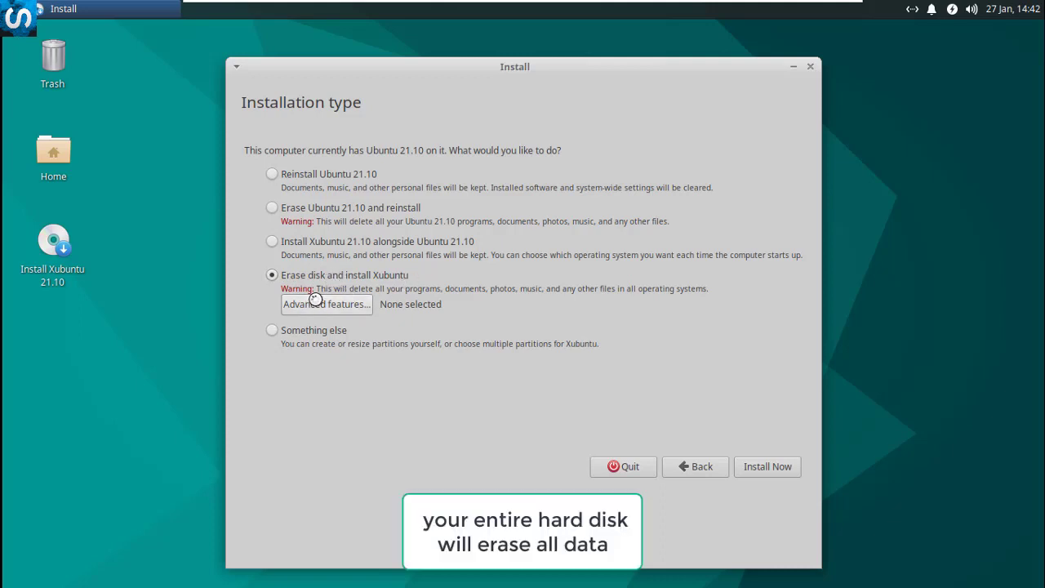
left_click(764, 467)
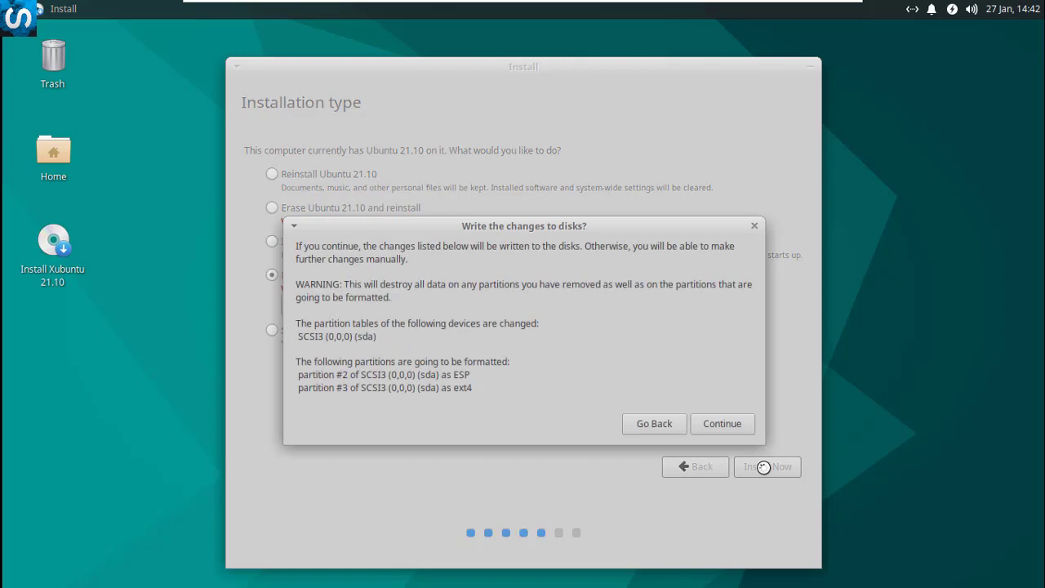
left_click(727, 423)
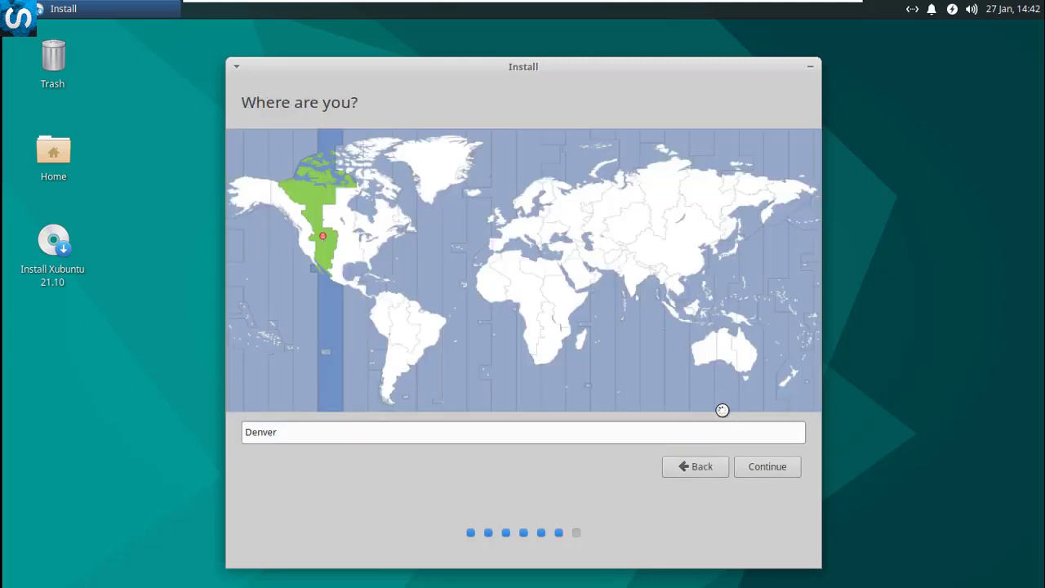
Keep Denver as the time zone, fill in the account name and password, and submit
left_click(766, 466)
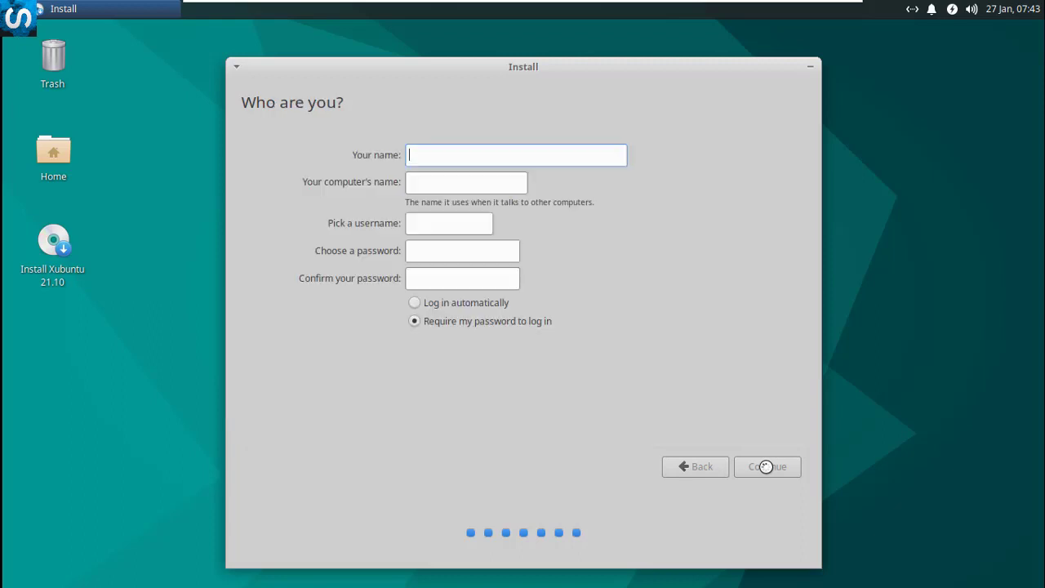
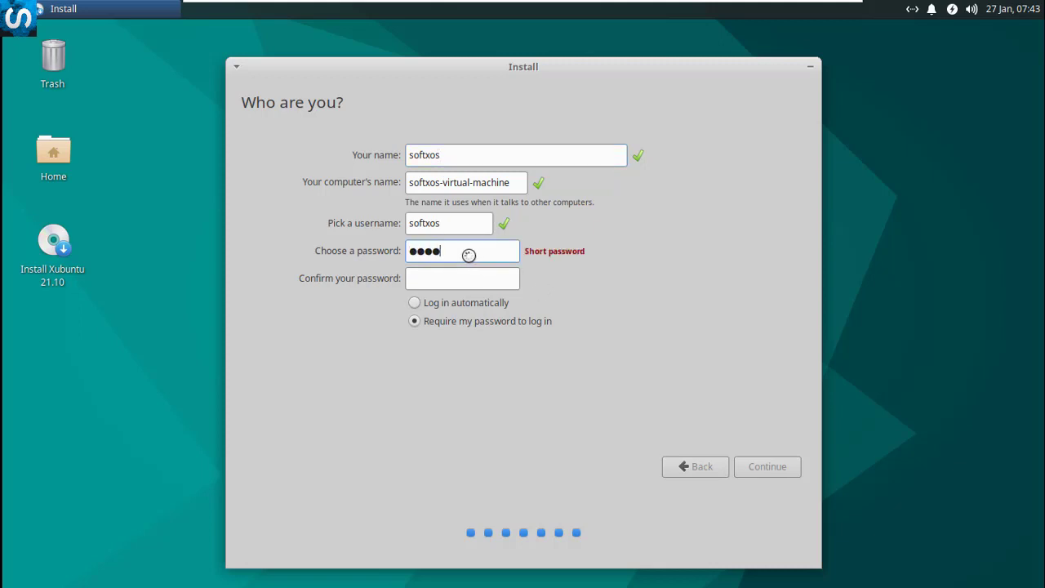
left_click(438, 278)
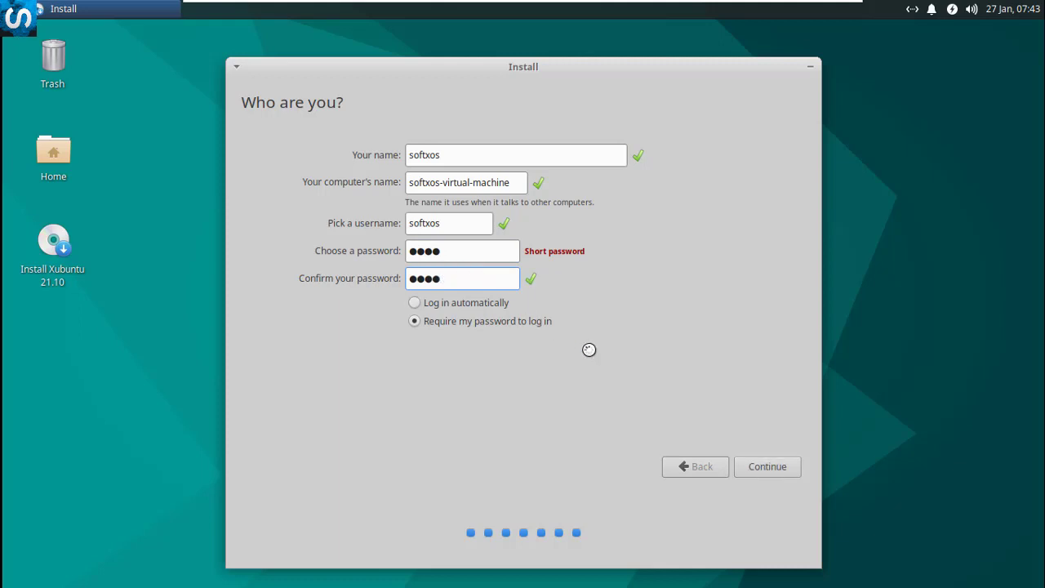
left_click(754, 464)
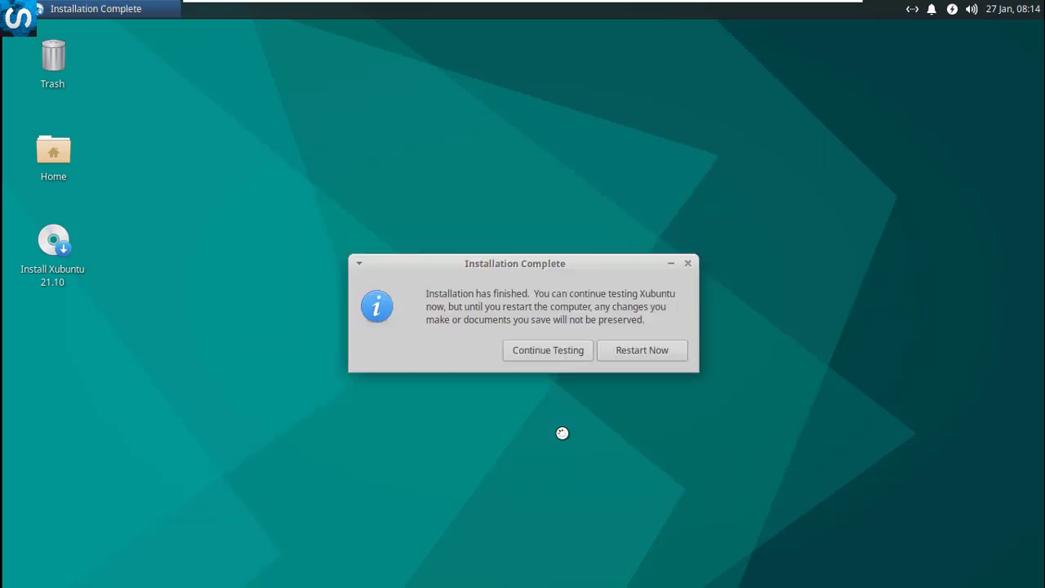
Restart into the newly installed Xubuntu once installation completes
left_click(617, 351)
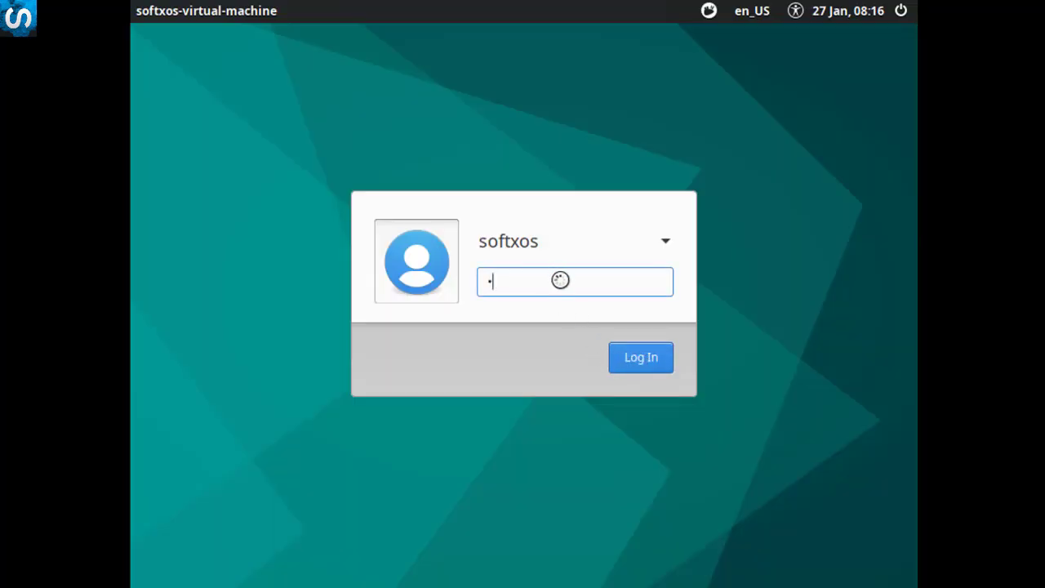
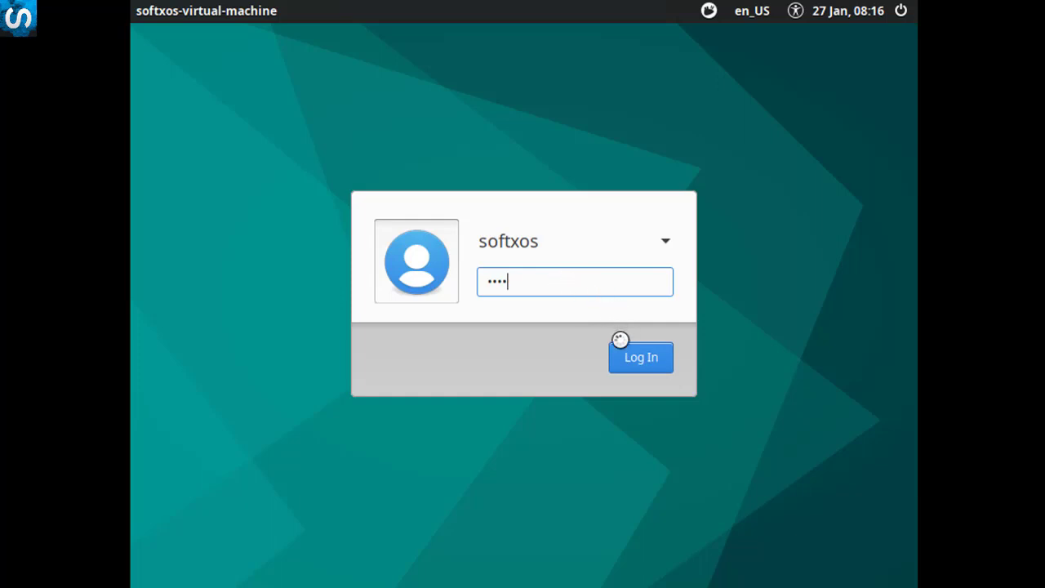
Enter the account password at the login screen and log in
left_click(635, 361)
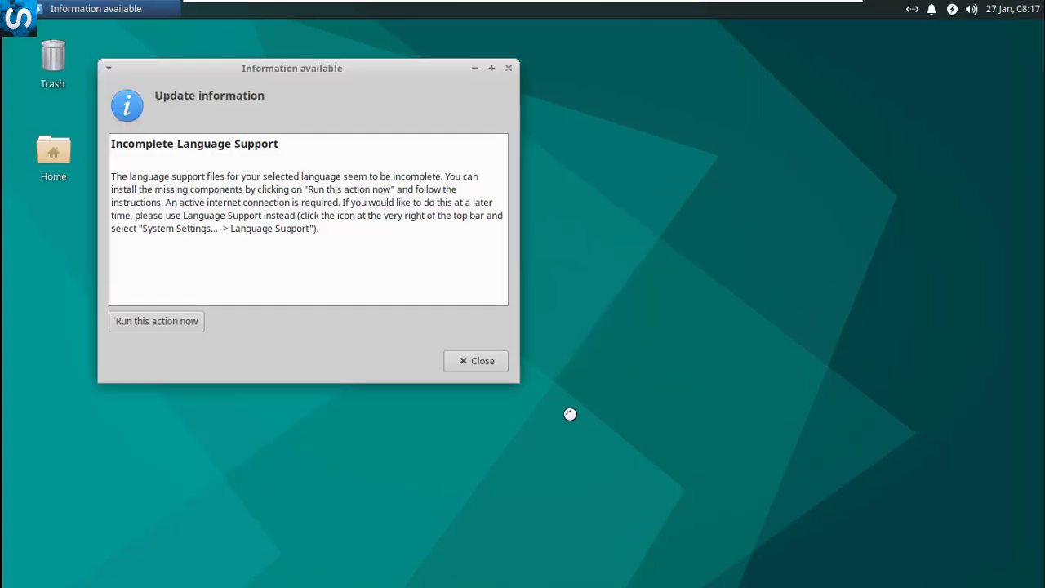
Dismiss the Incomplete Language Support notice and launch Settings Manager from the Whisker menu
left_click(481, 360)
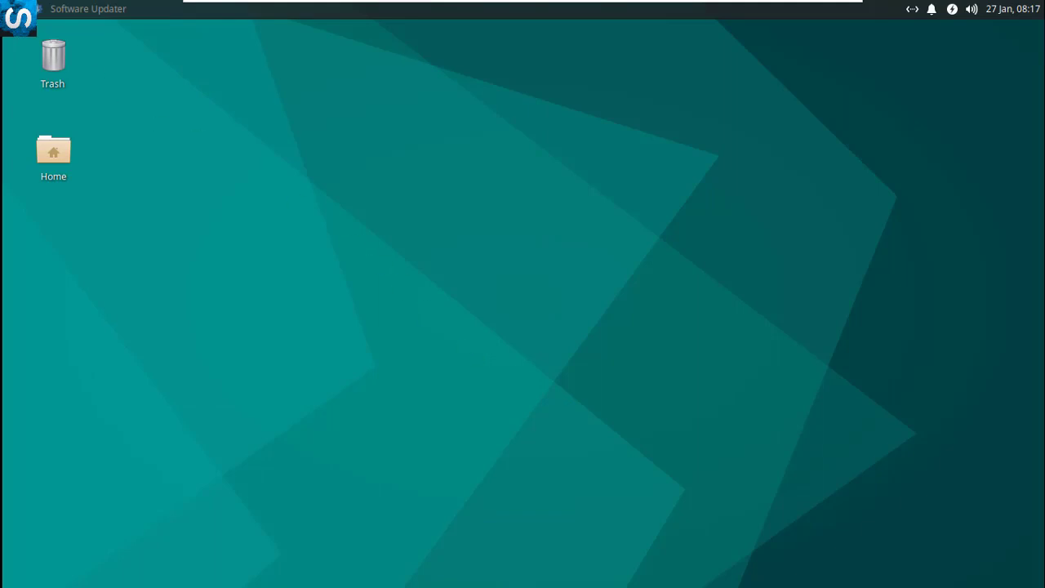
left_click(18, 16)
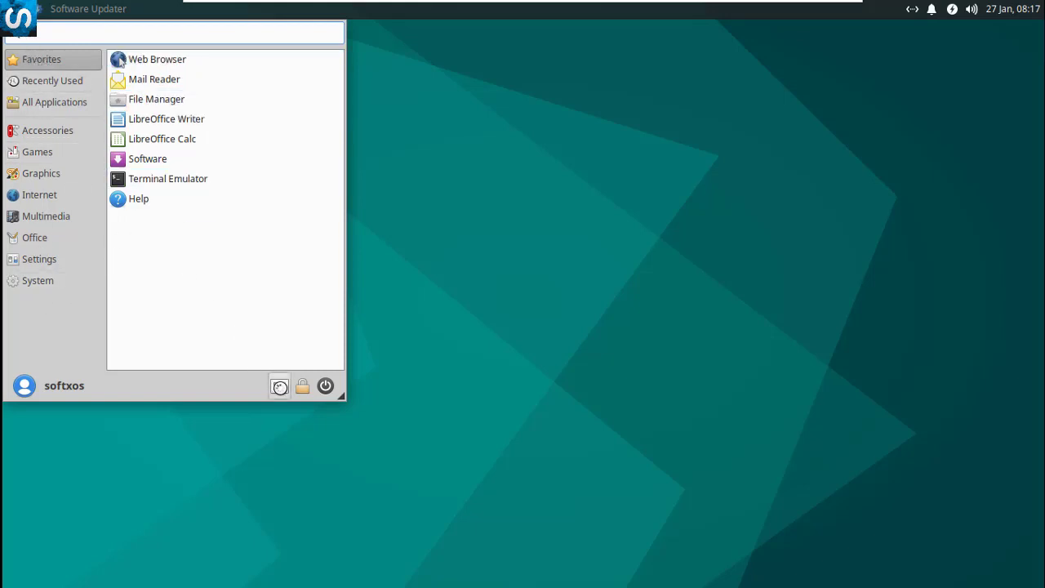
left_click(281, 388)
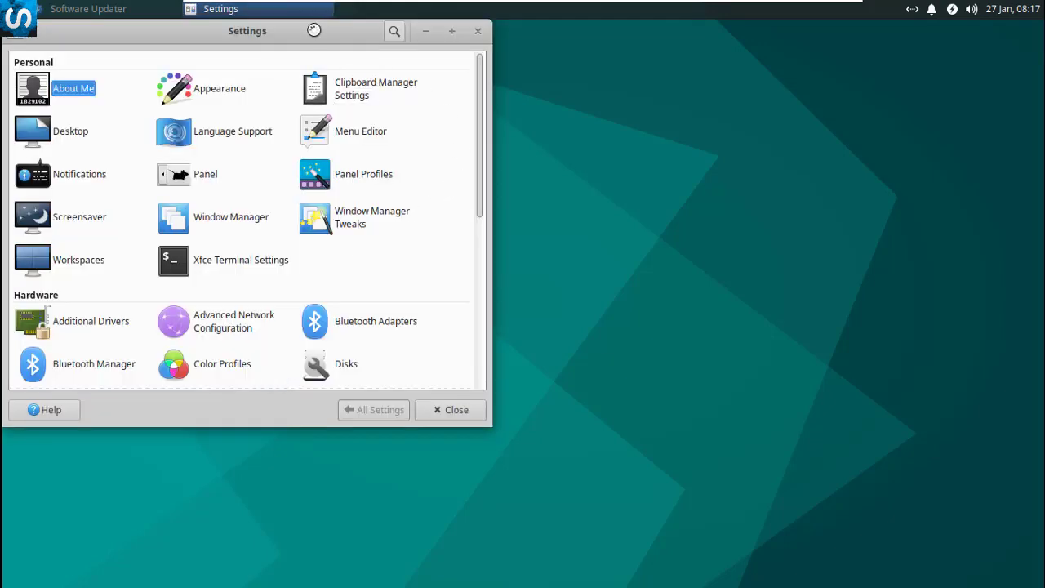
Centre the Settings Manager window, scroll its category list, then close it
left_click_drag(314, 30, 571, 73)
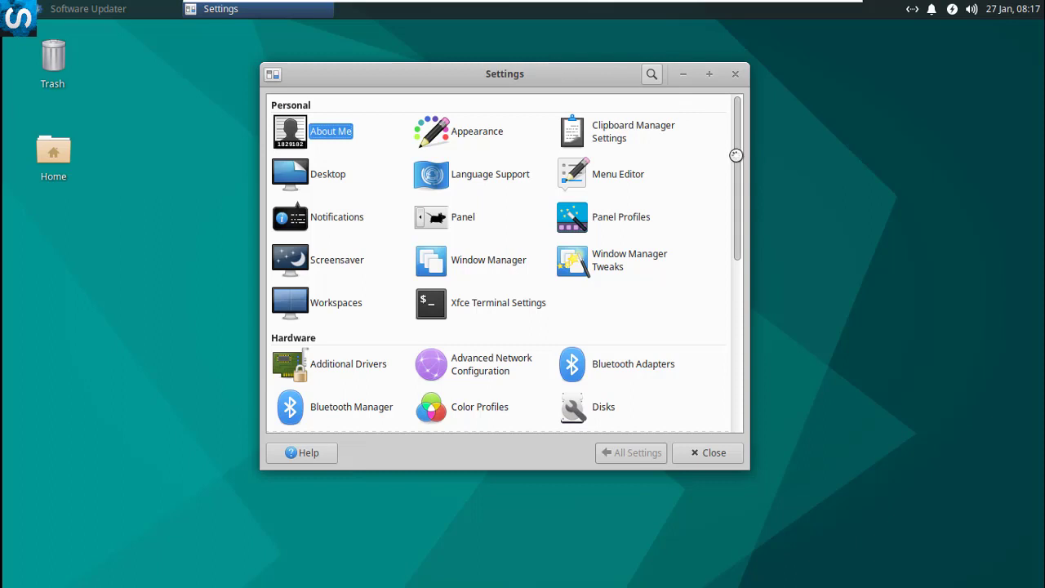
left_click_drag(736, 154, 730, 133)
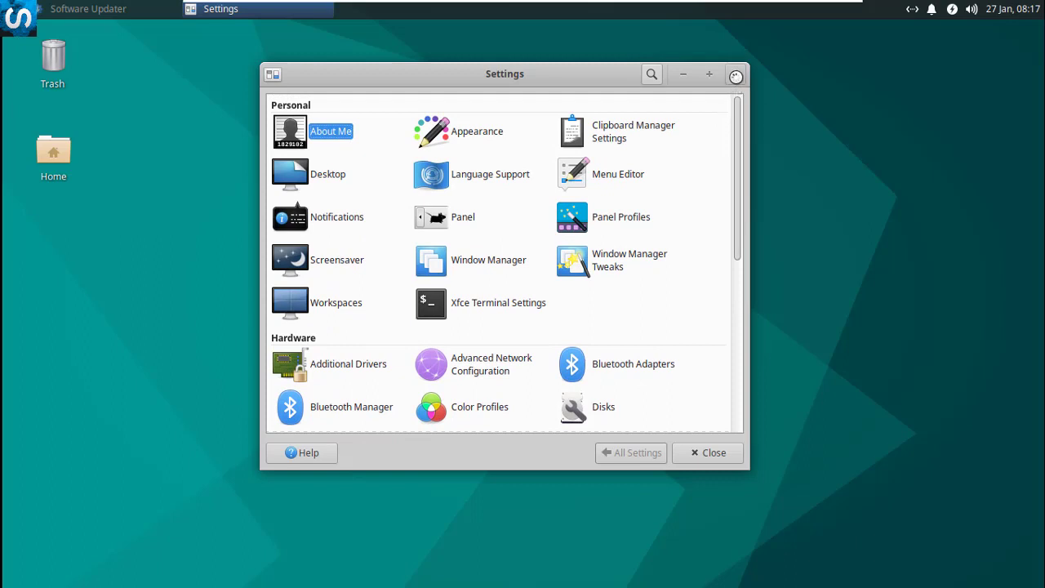
left_click(736, 76)
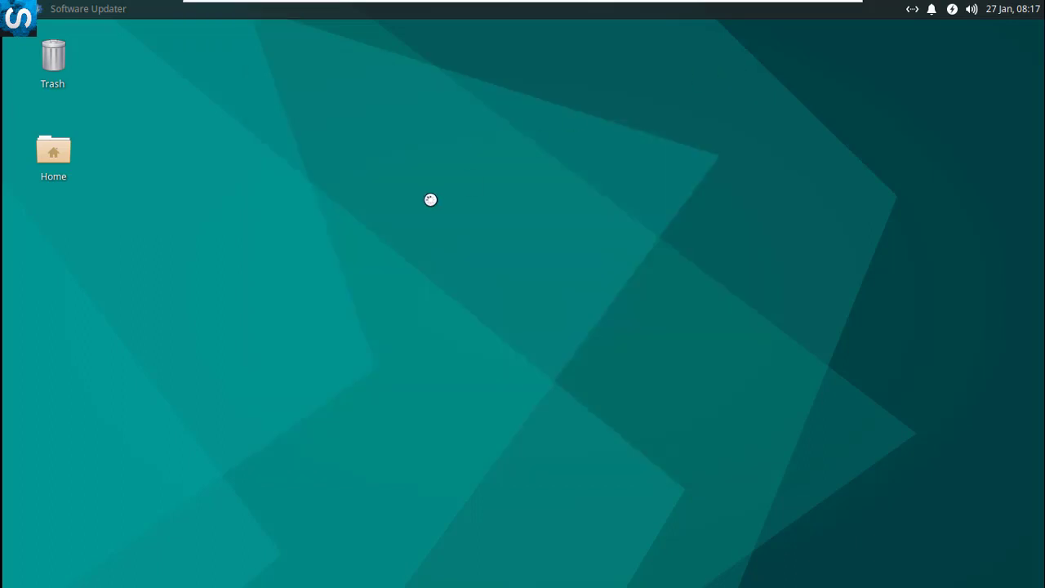
left_click(1021, 8)
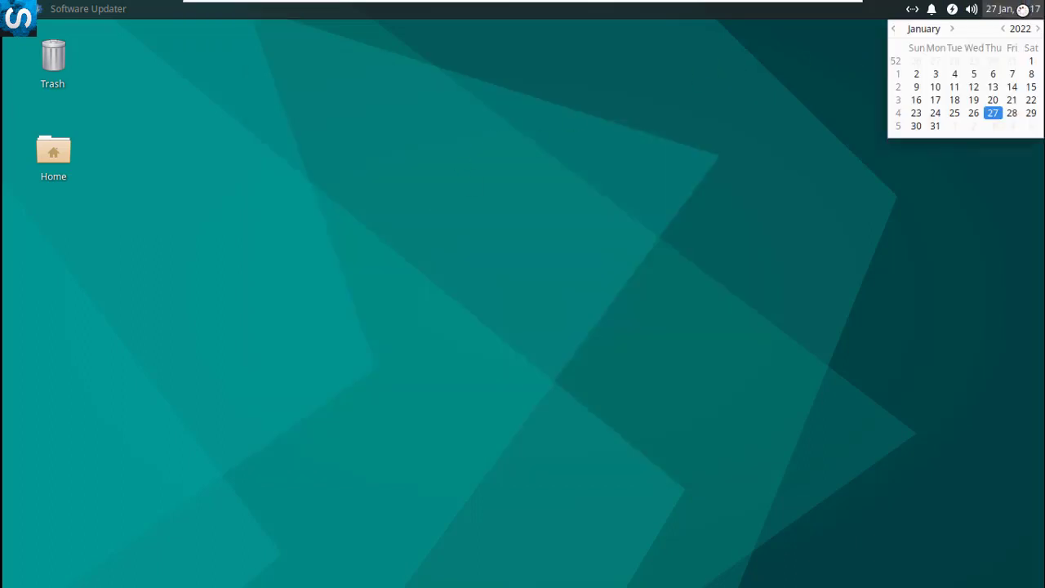
left_click(978, 10)
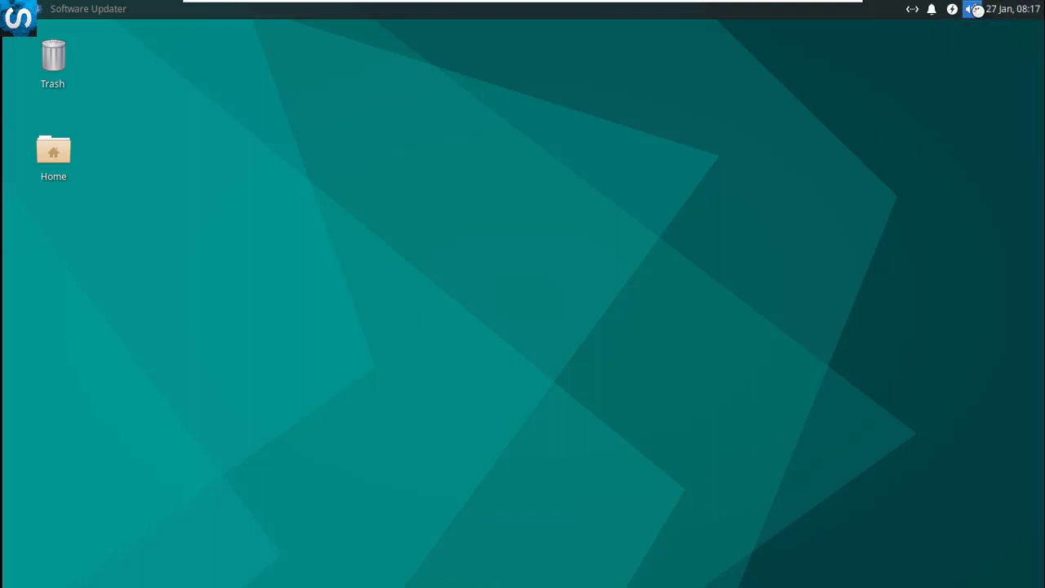
left_click(977, 10)
left_click(976, 10)
left_click(953, 9)
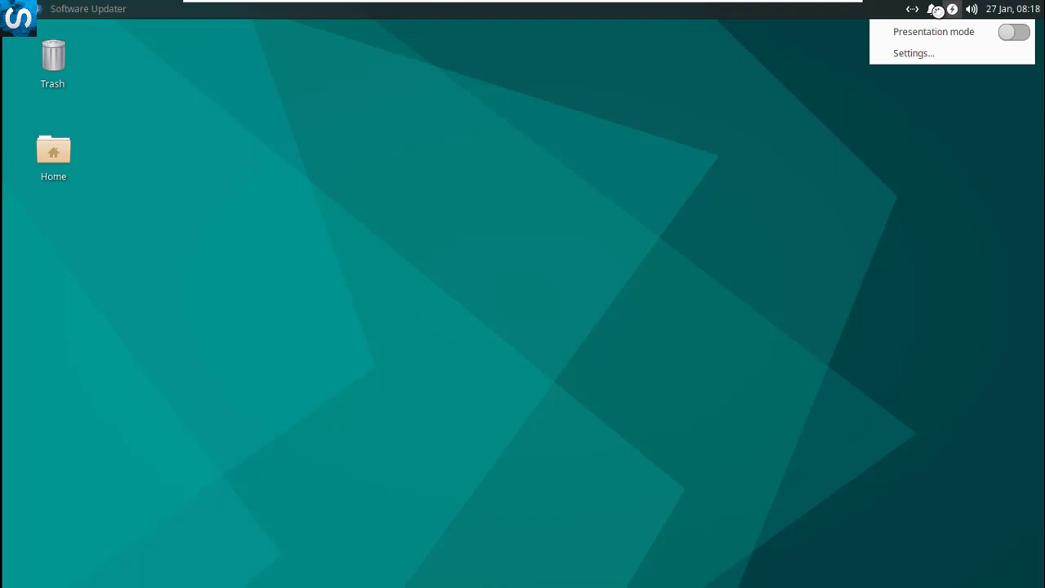
left_click(931, 9)
left_click(932, 9)
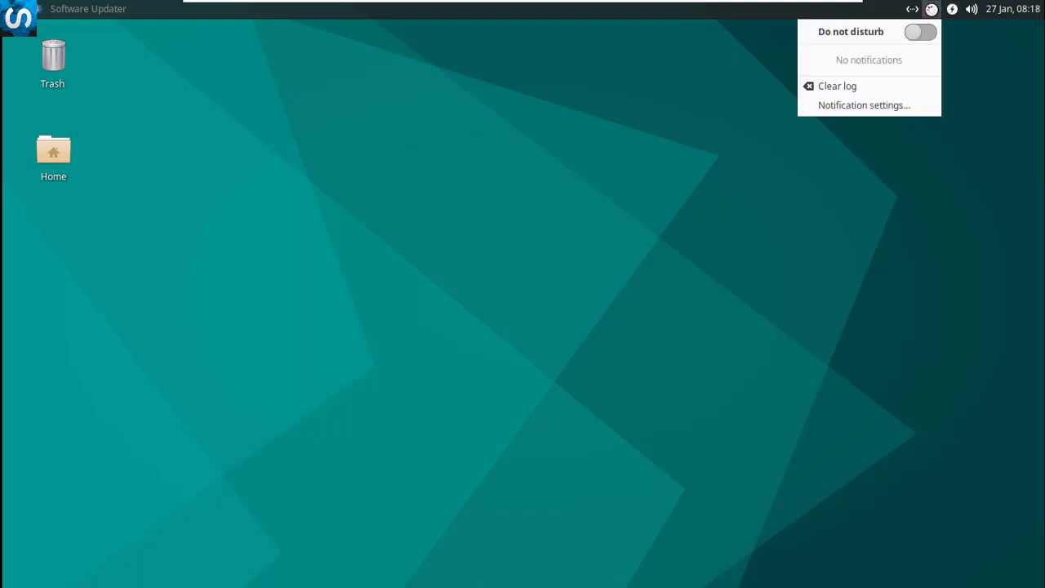
left_click(931, 9)
left_click(912, 10)
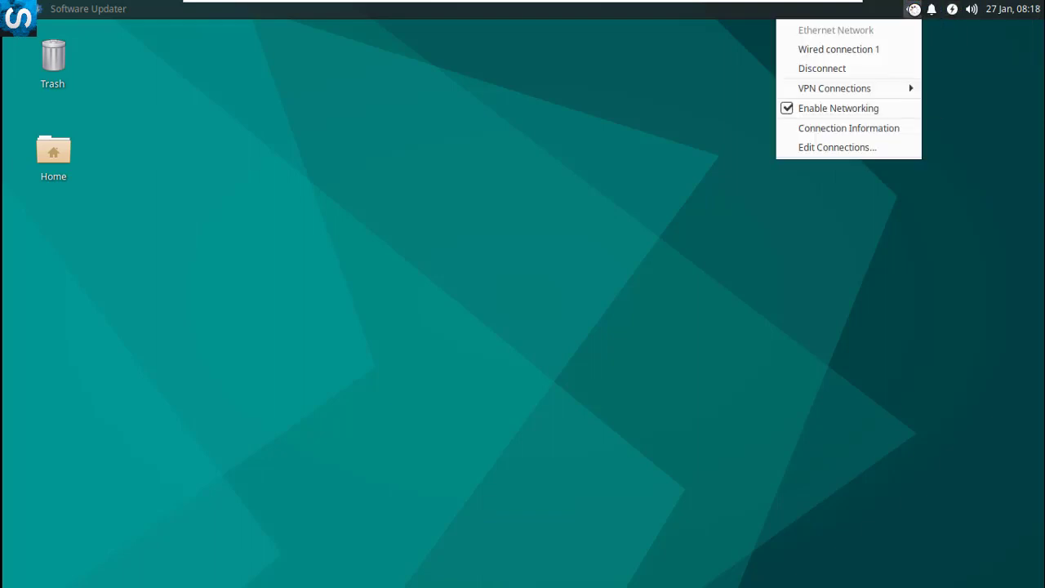
left_click(912, 9)
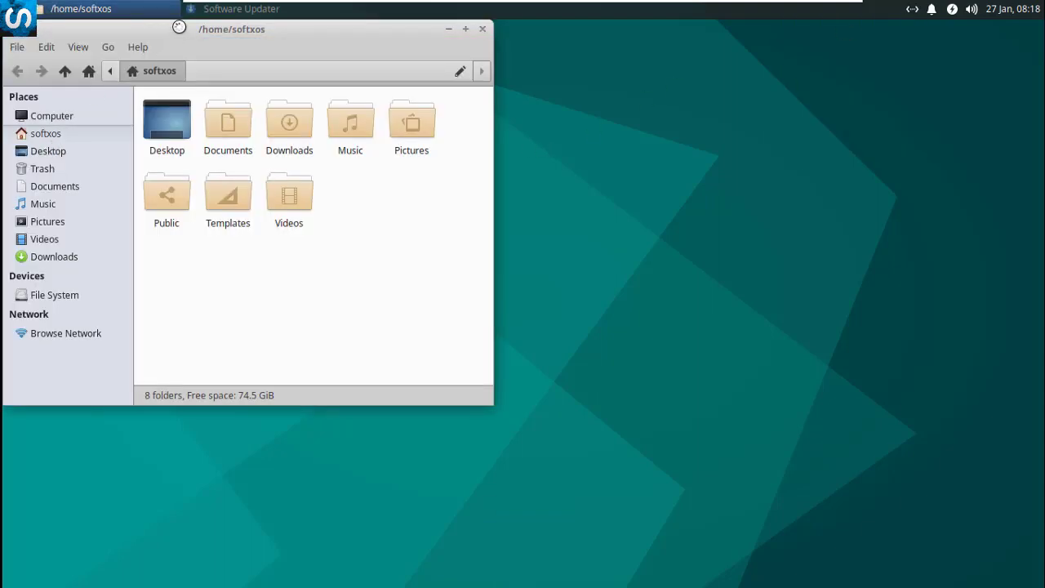
left_click_drag(175, 35, 514, 54)
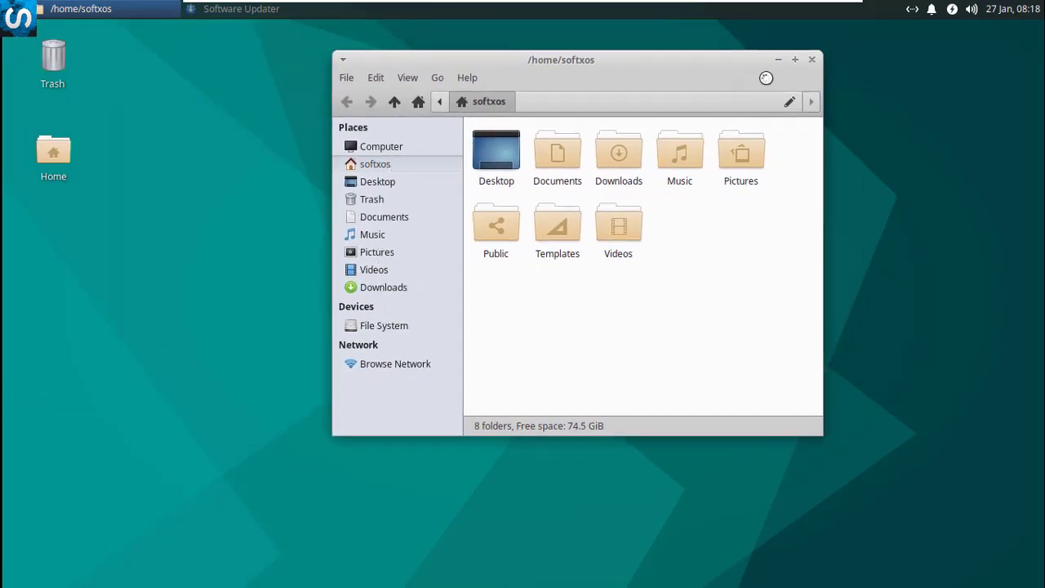
left_click(809, 58)
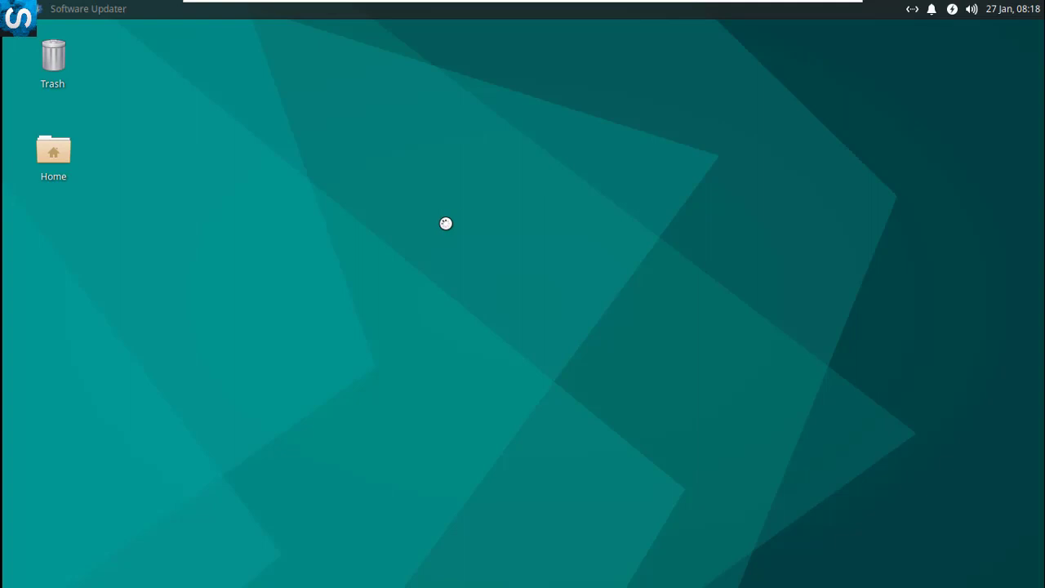
right_click(446, 223)
left_click(508, 336)
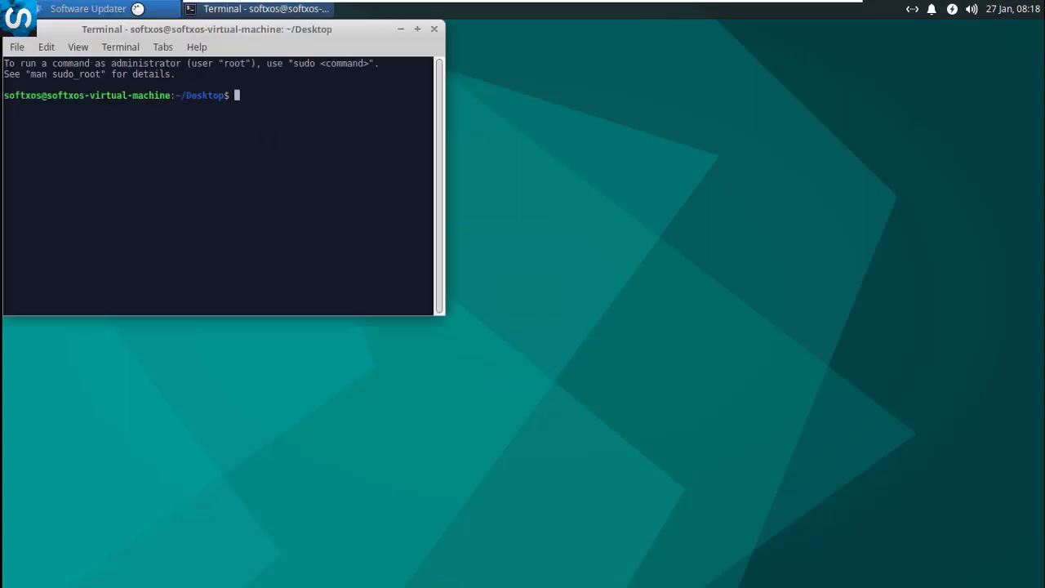
Centre the Terminal, run sudo apt-get update with the account password, then begin the upgrade command
left_click_drag(129, 28, 409, 128)
type("s")
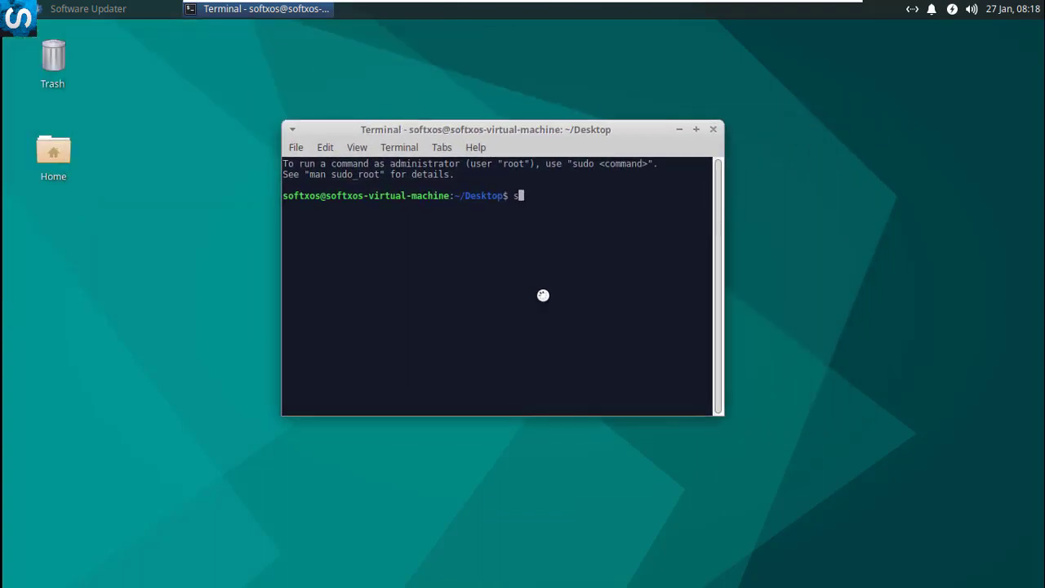
type("udo ")
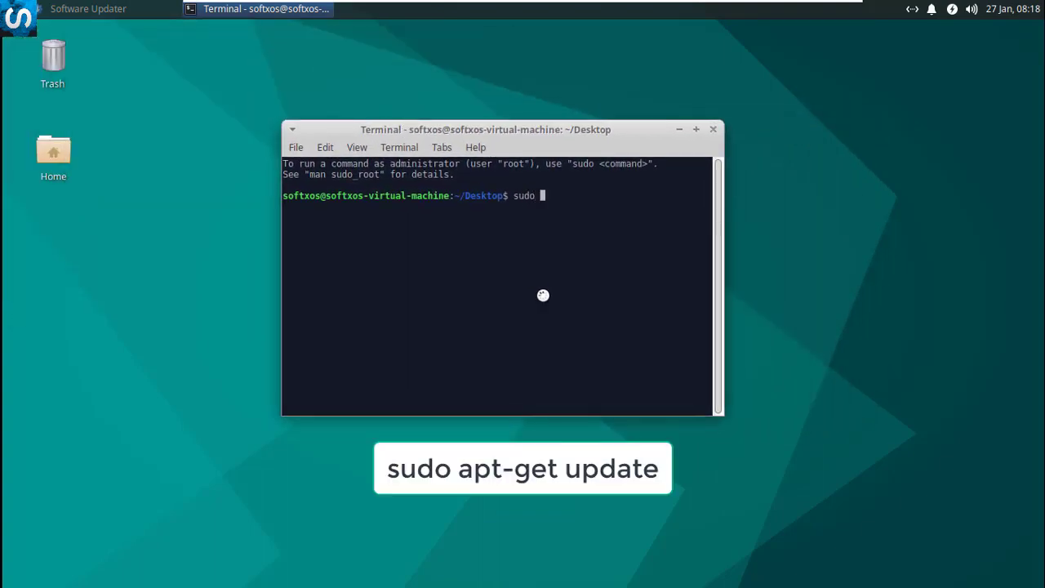
type("apt-get update")
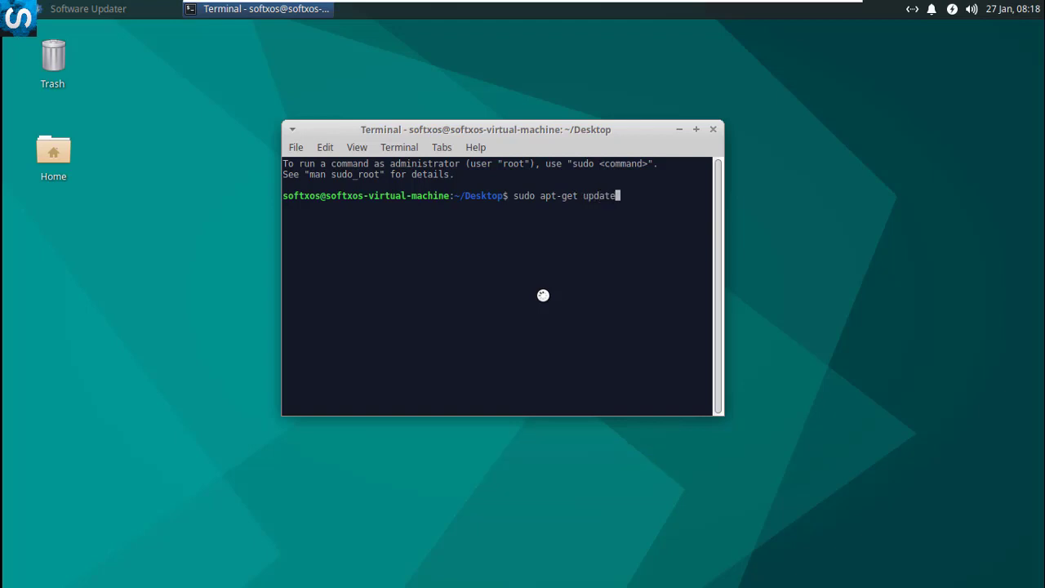
key("Return")
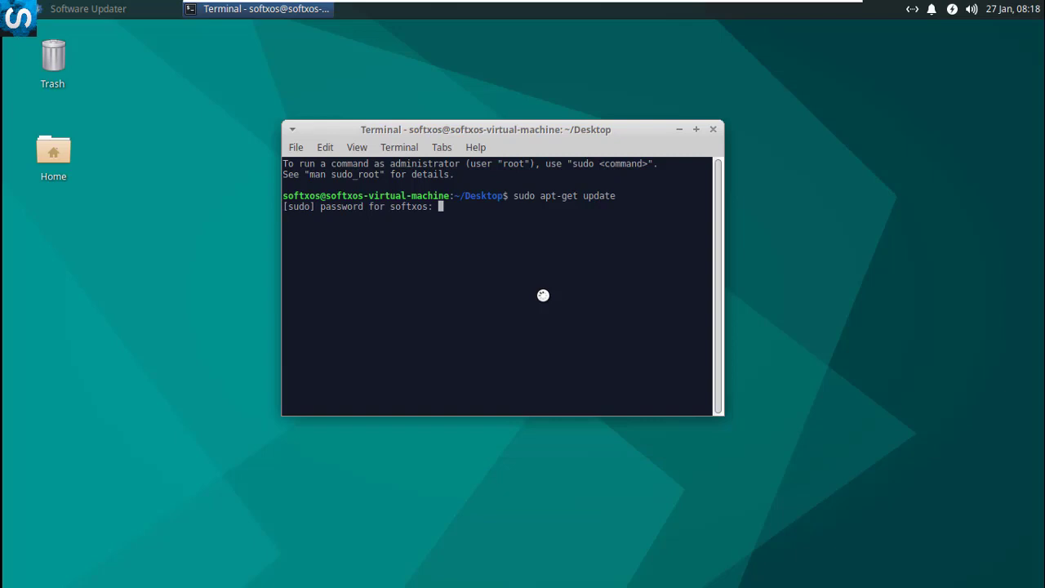
key("Return")
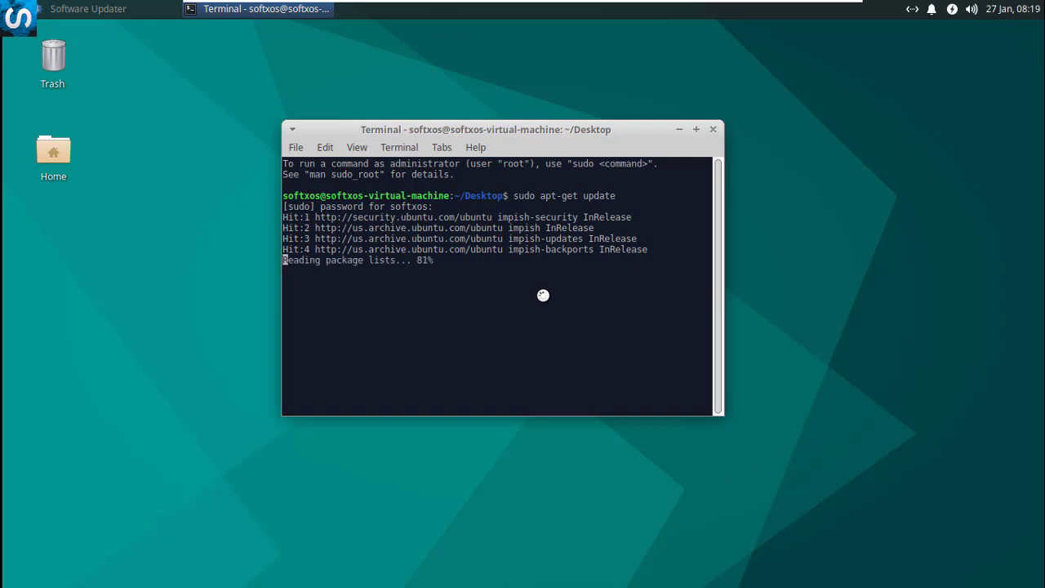
type("s")
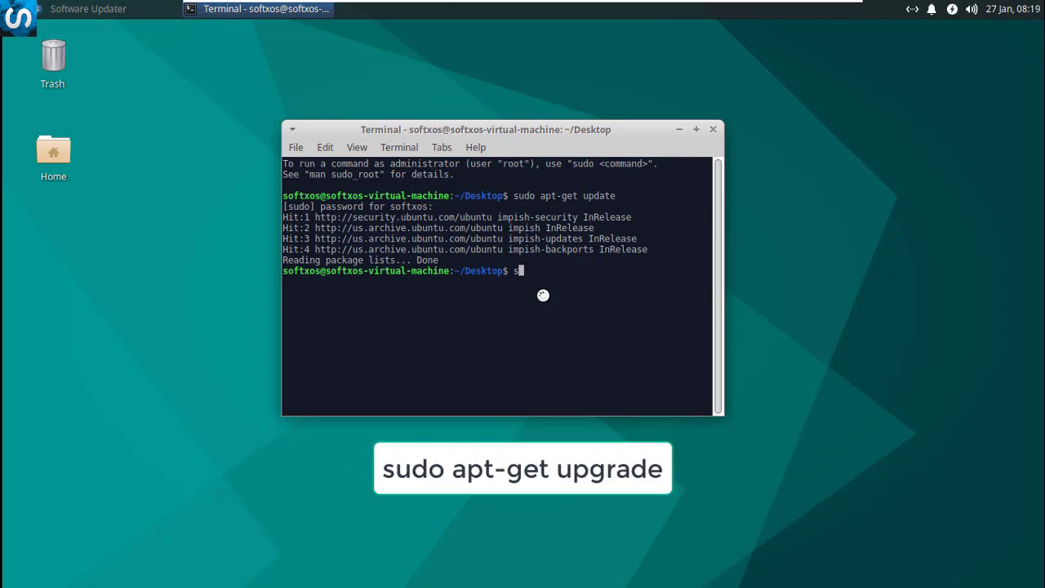
type("udo apt-get upgrafe")
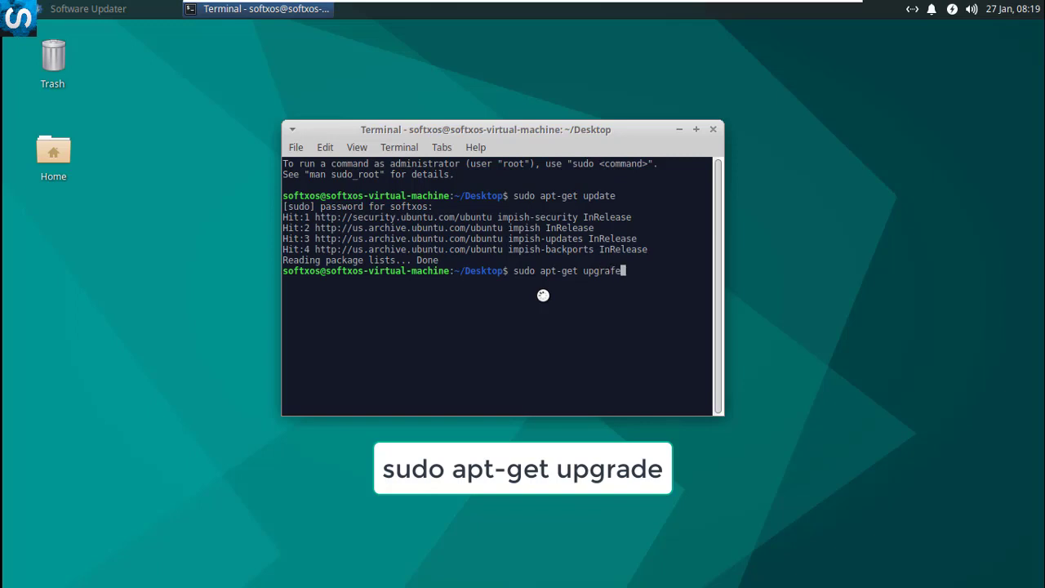
Correct the typo to 'sudo apt-get upgrade', run it, and confirm with y for 119 packages
key("BackSpace")
key("BackSpace")
type("de")
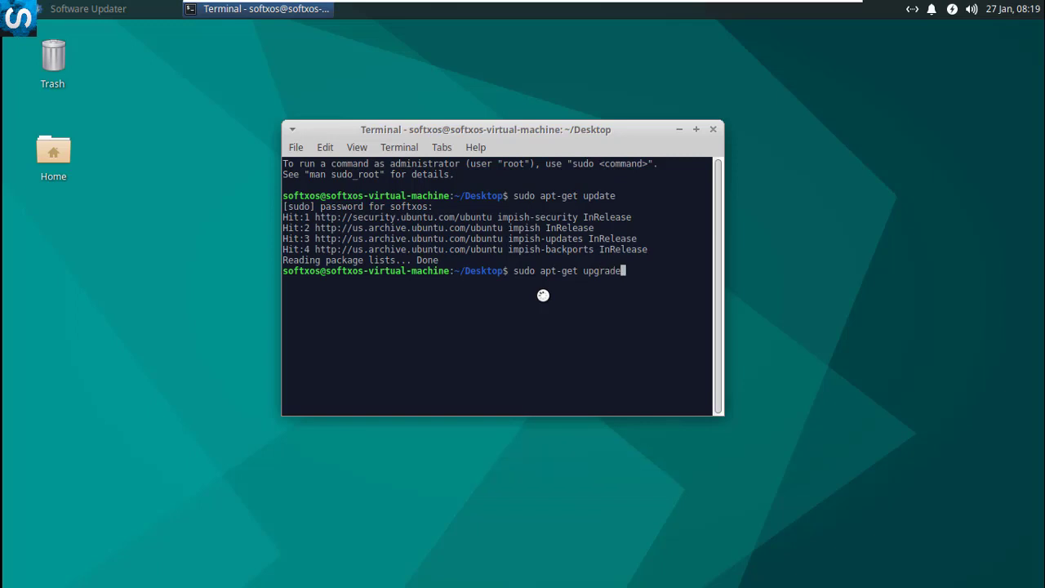
key("Return")
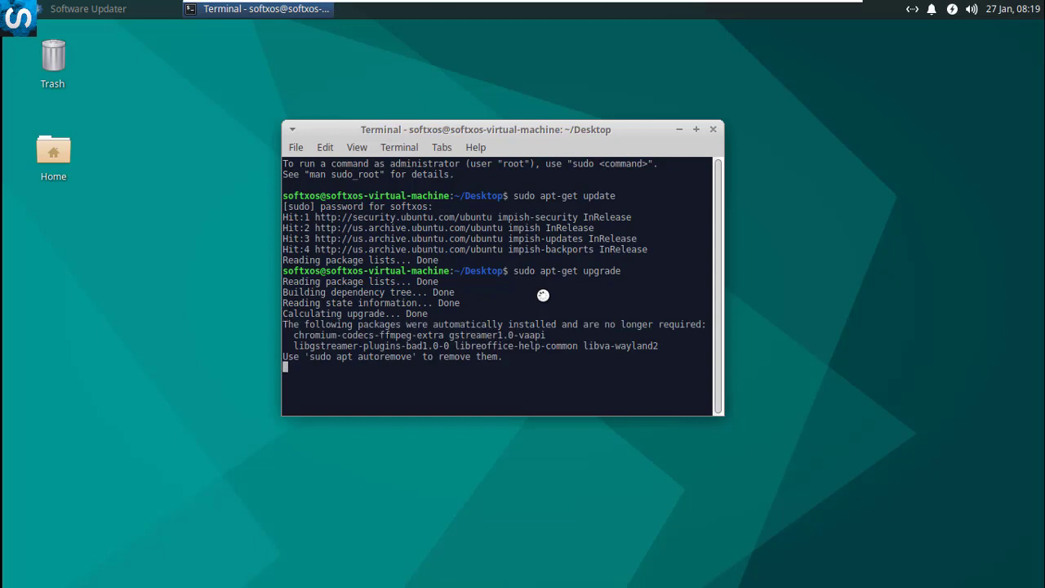
type("y")
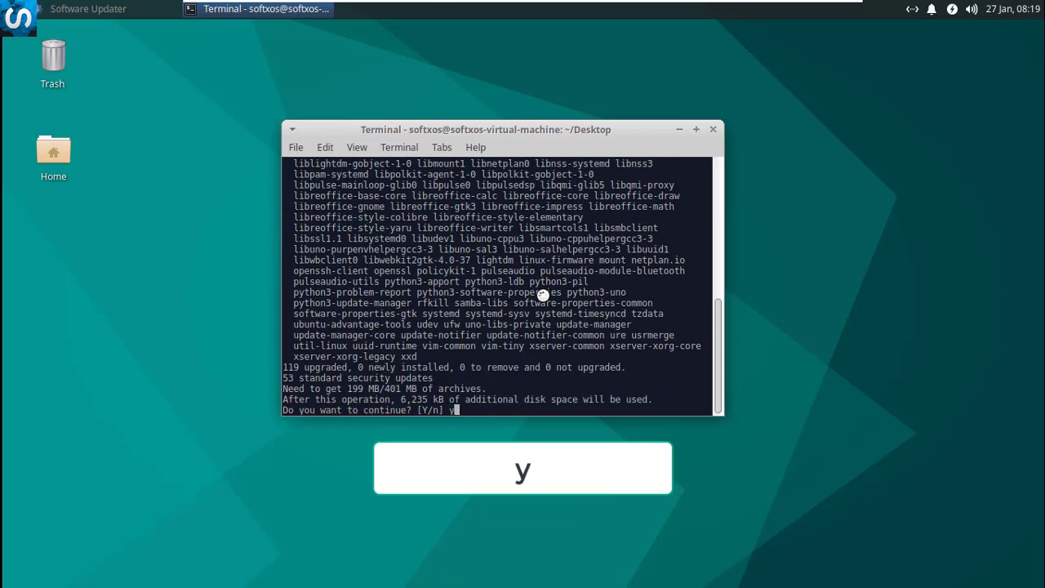
key("Return")
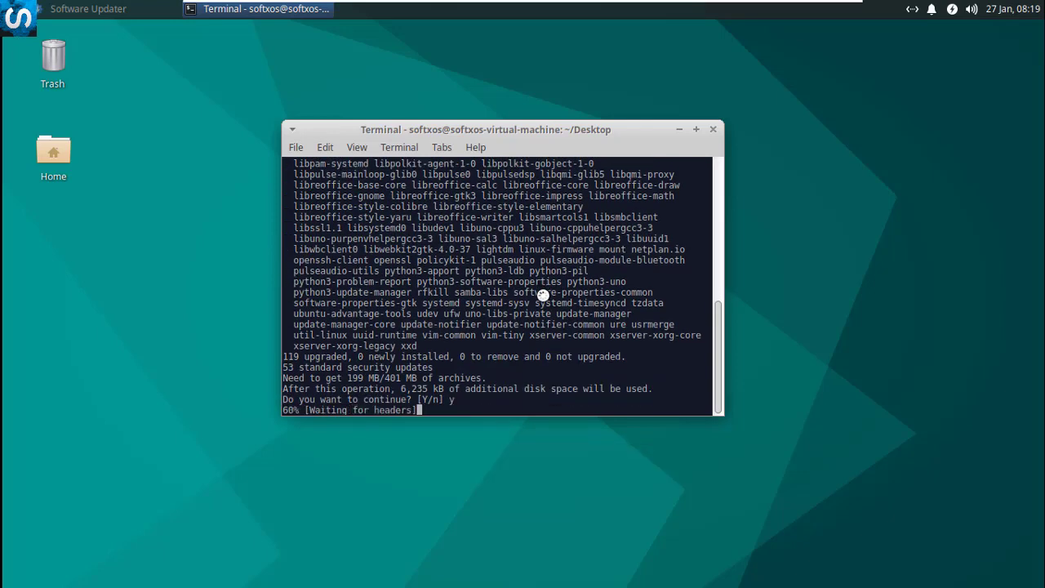